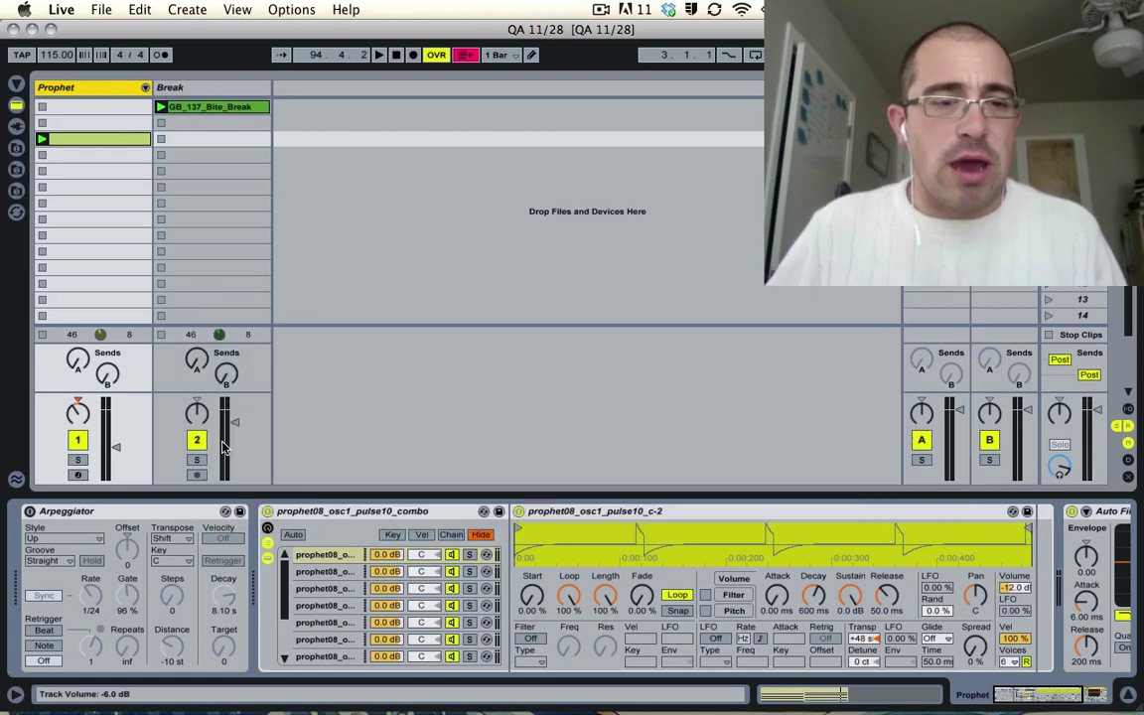
- Stop the Break loop, move the Prophet clip from slot 3 to scene 1, and launch it
click(197, 440)
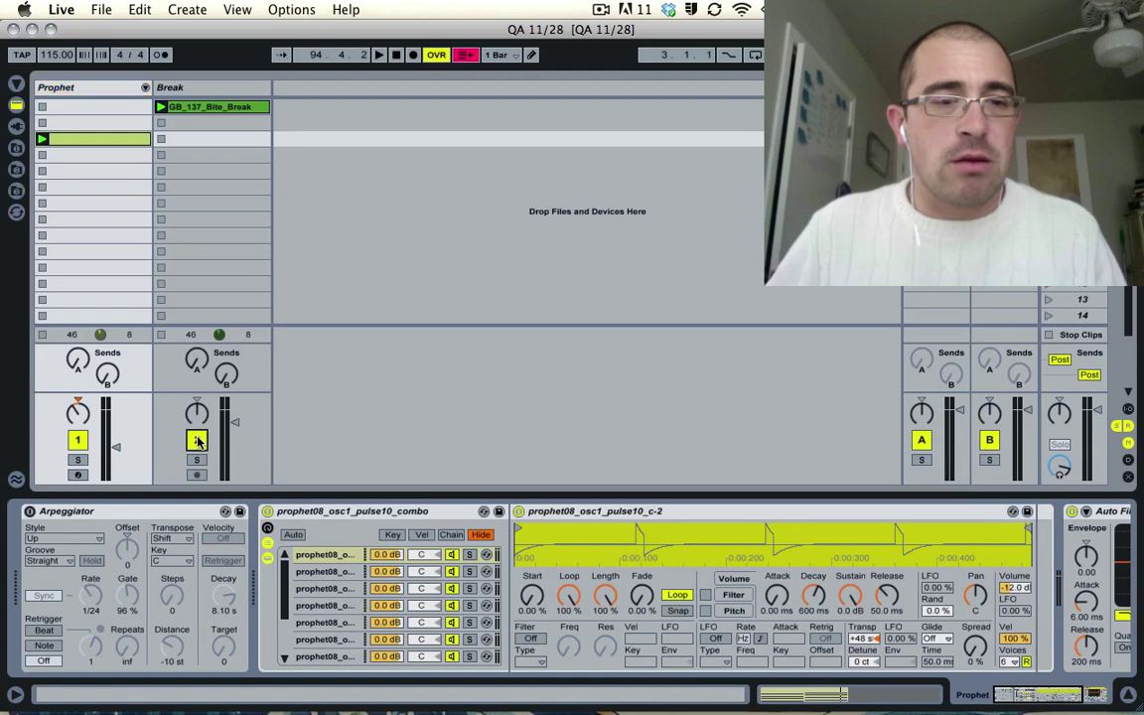
click(161, 139)
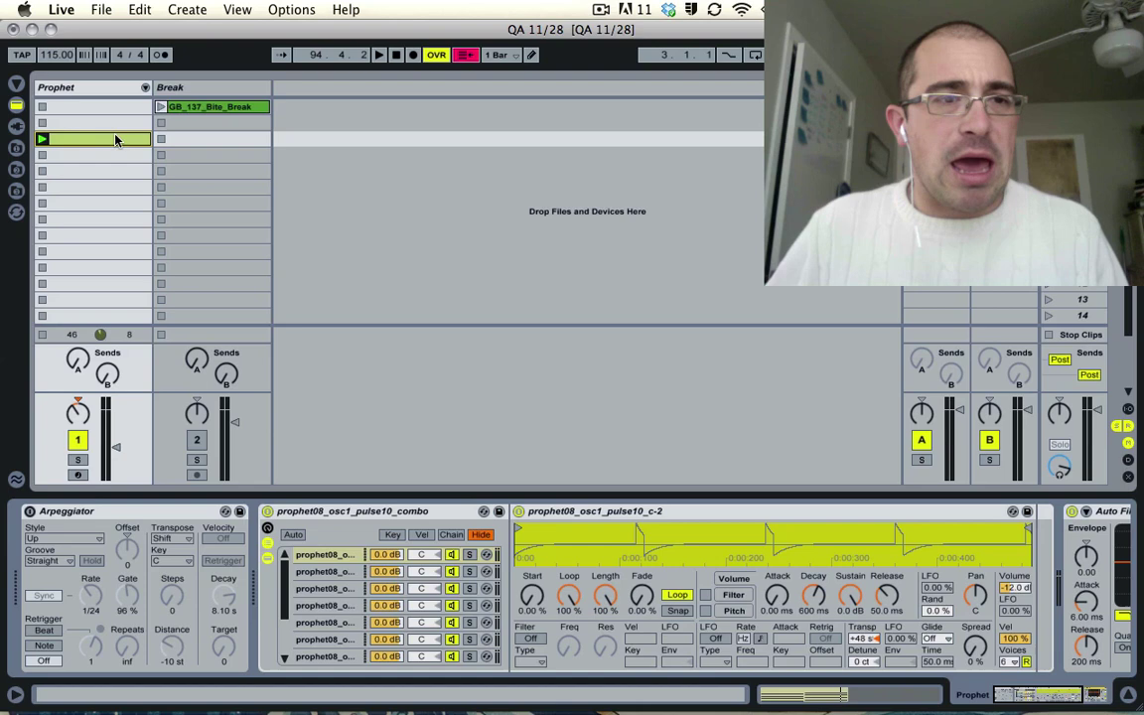
drag(115, 139, 44, 107)
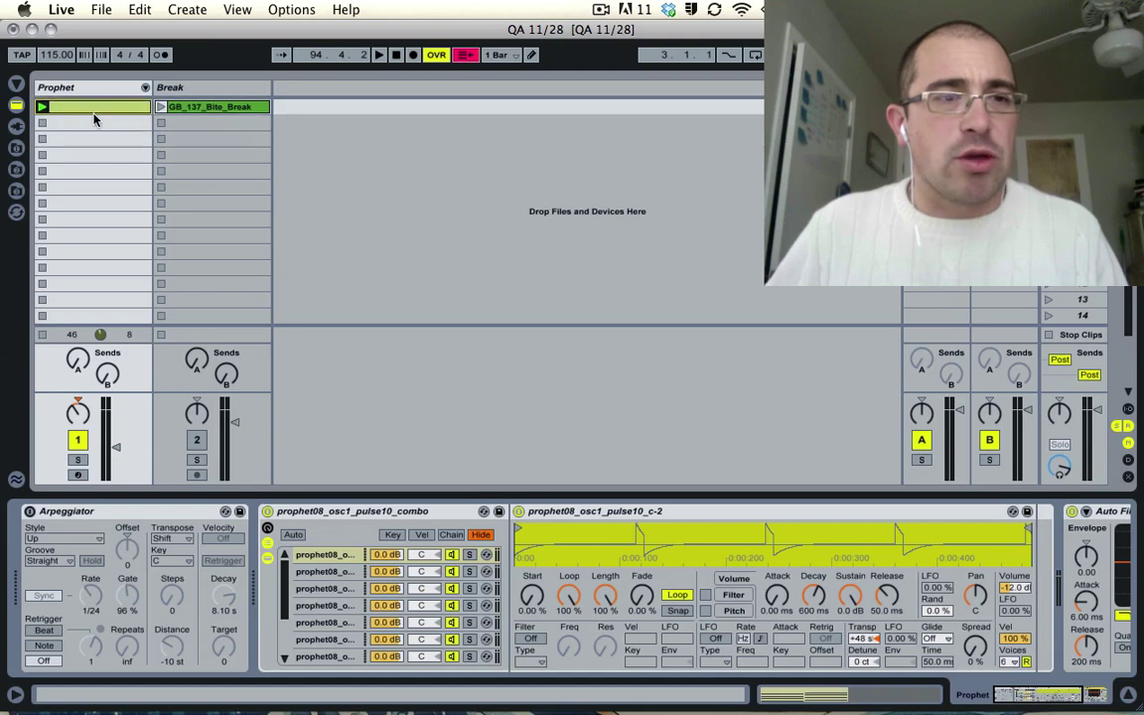
click(44, 108)
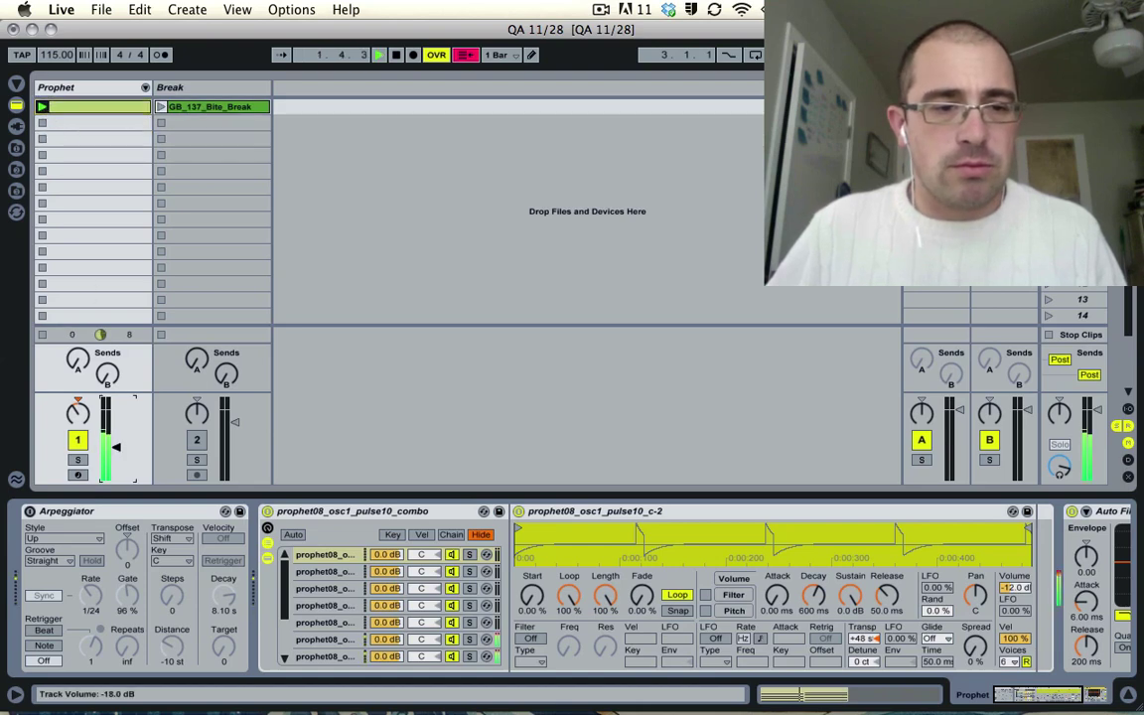
- Fold the Prophet Instrument Rack, switch on the Arpeggiator, and relaunch the Prophet clip
double_click(310, 512)
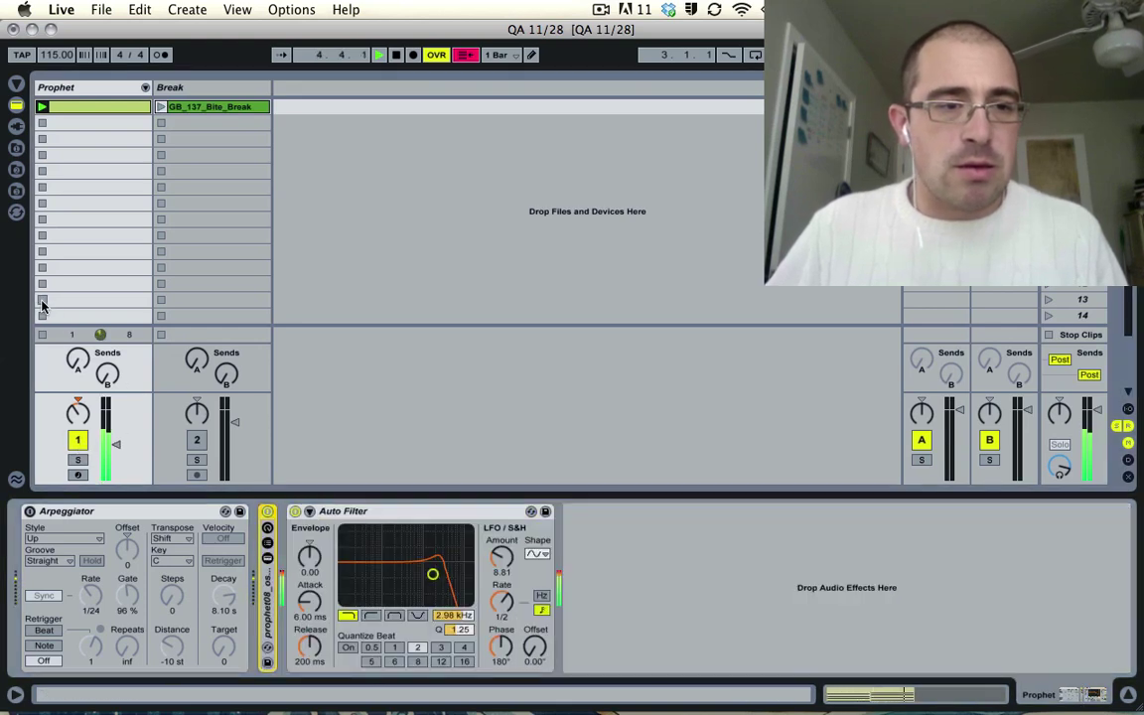
click(42, 335)
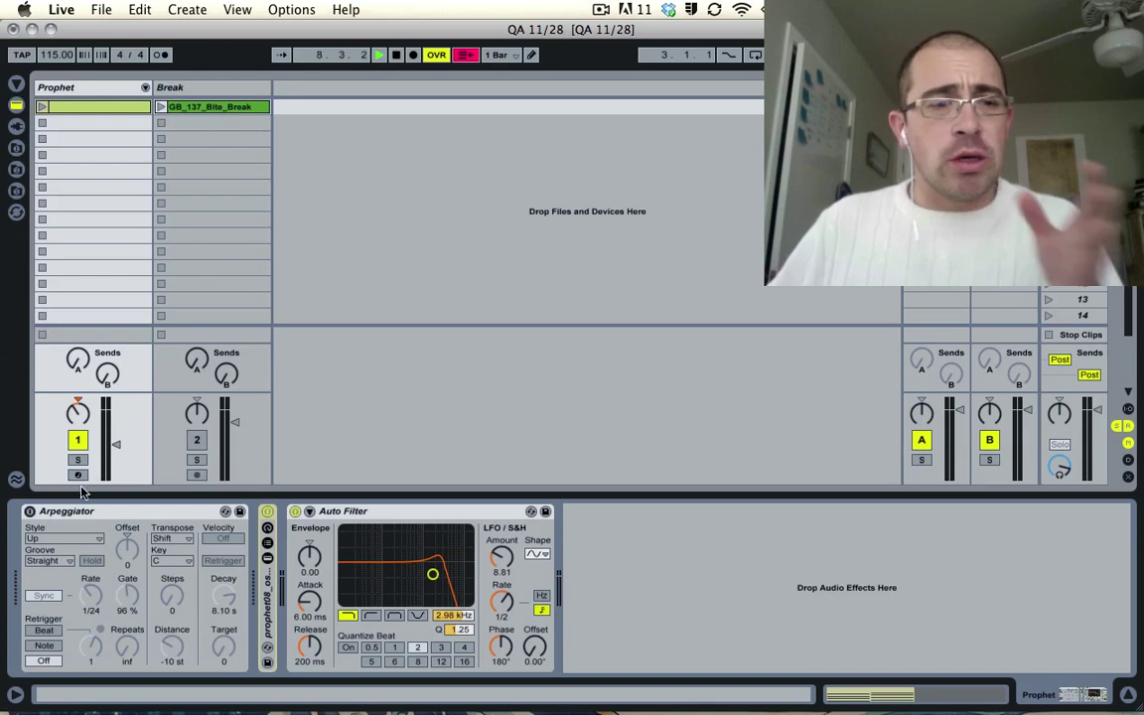
click(30, 511)
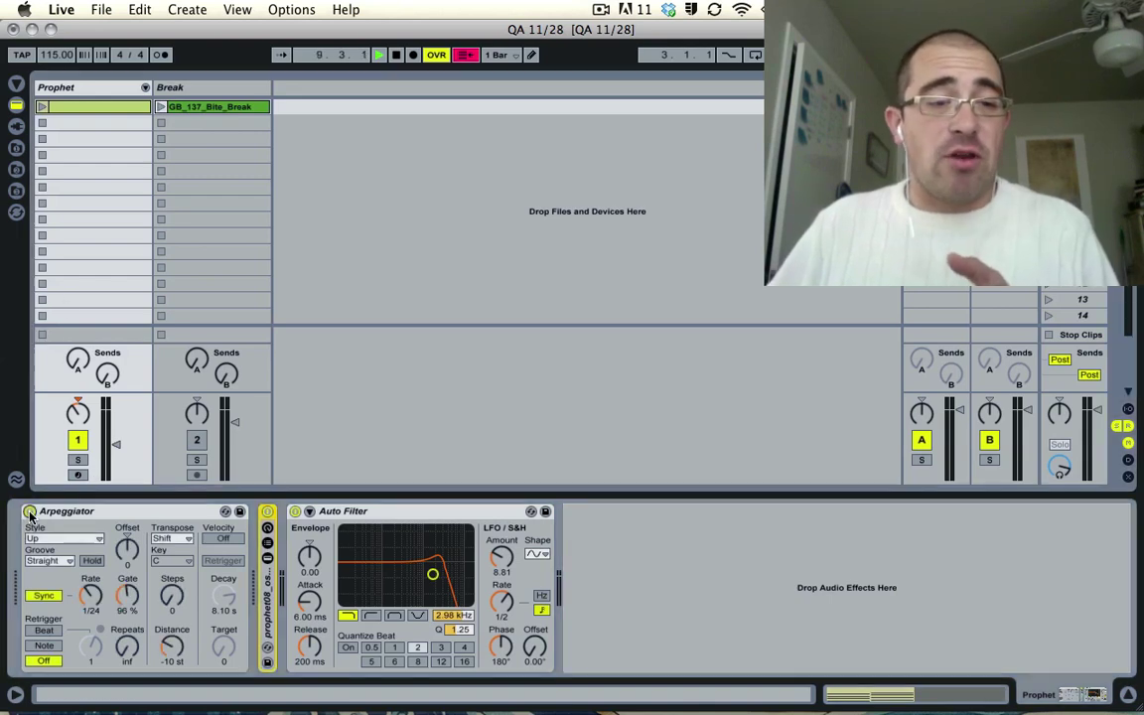
click(42, 106)
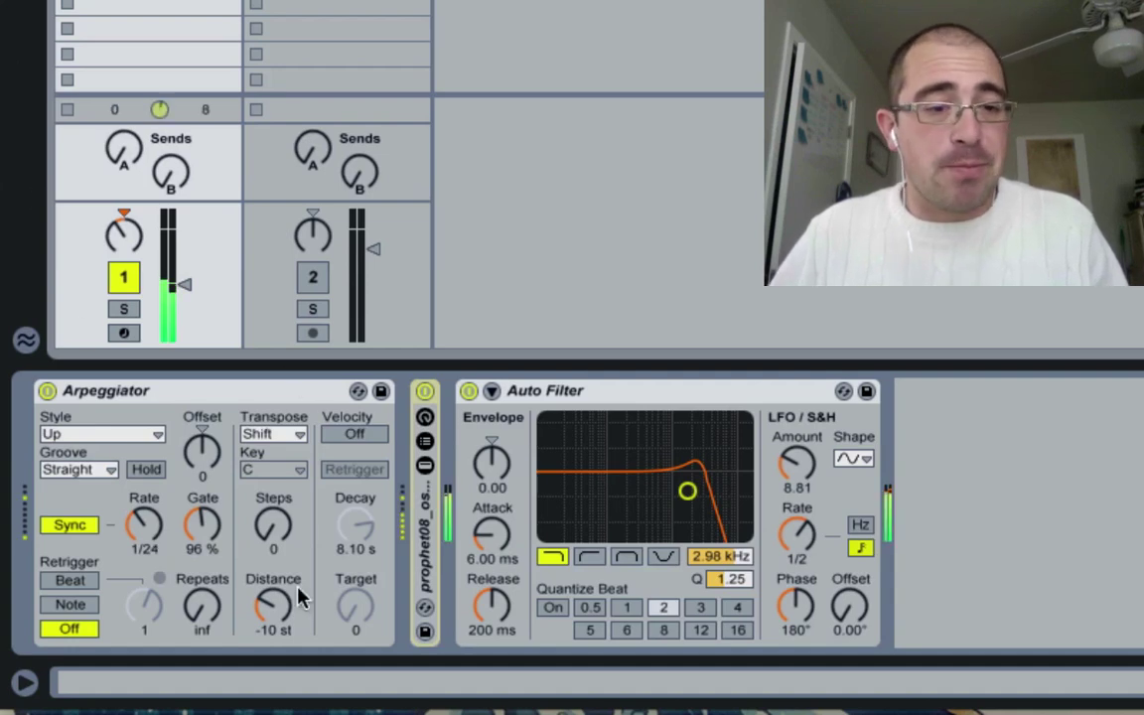
- Nudge the Arpeggiator Rate knob and audition the Down and UpDown styles
click(145, 524)
mouse_move(145, 524)
mouse_down()
mouse_move(145, 498)
mouse_move(145, 514)
mouse_up()
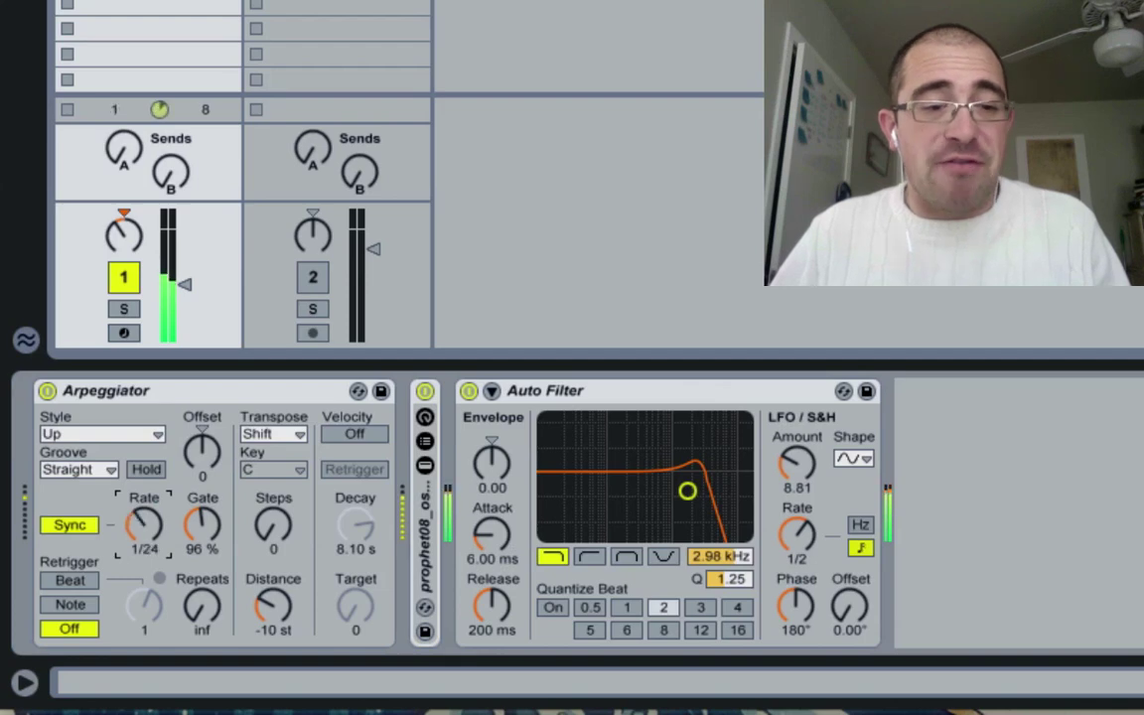
click(117, 435)
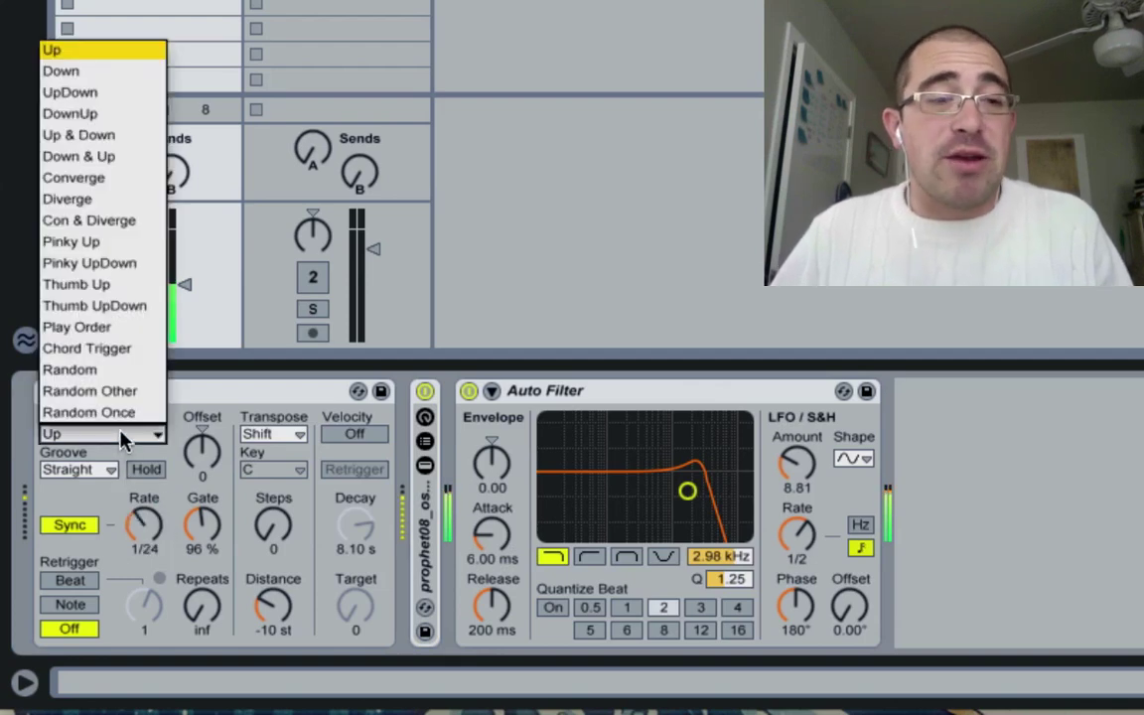
click(78, 79)
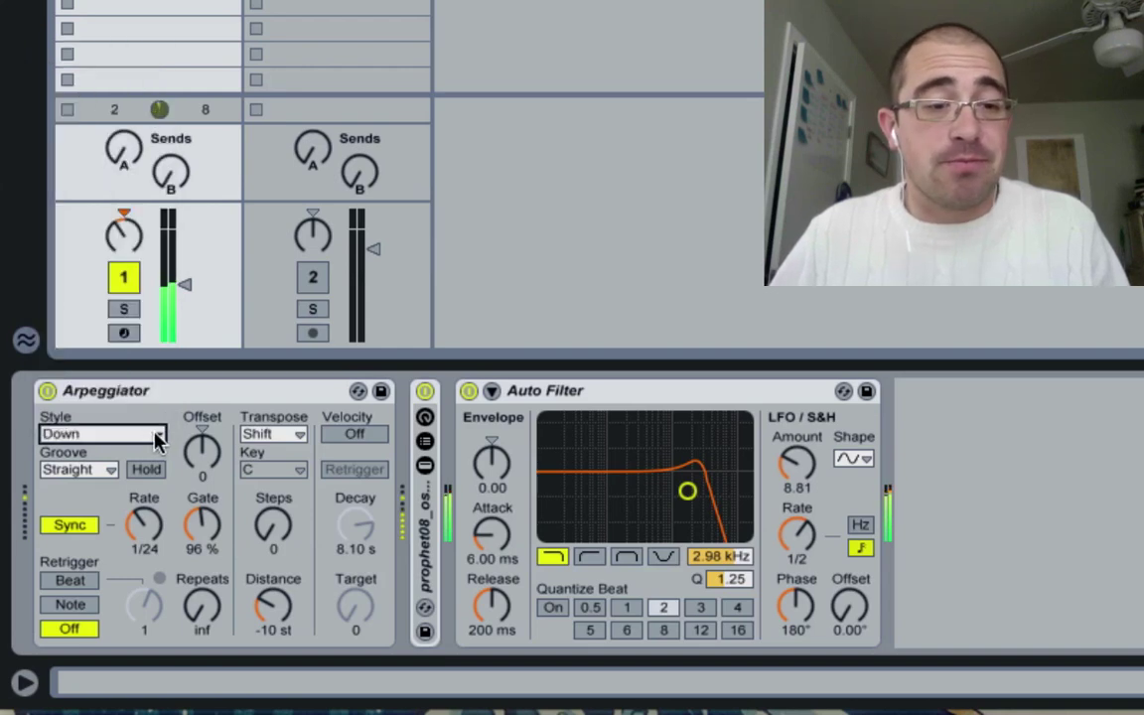
click(154, 435)
click(85, 92)
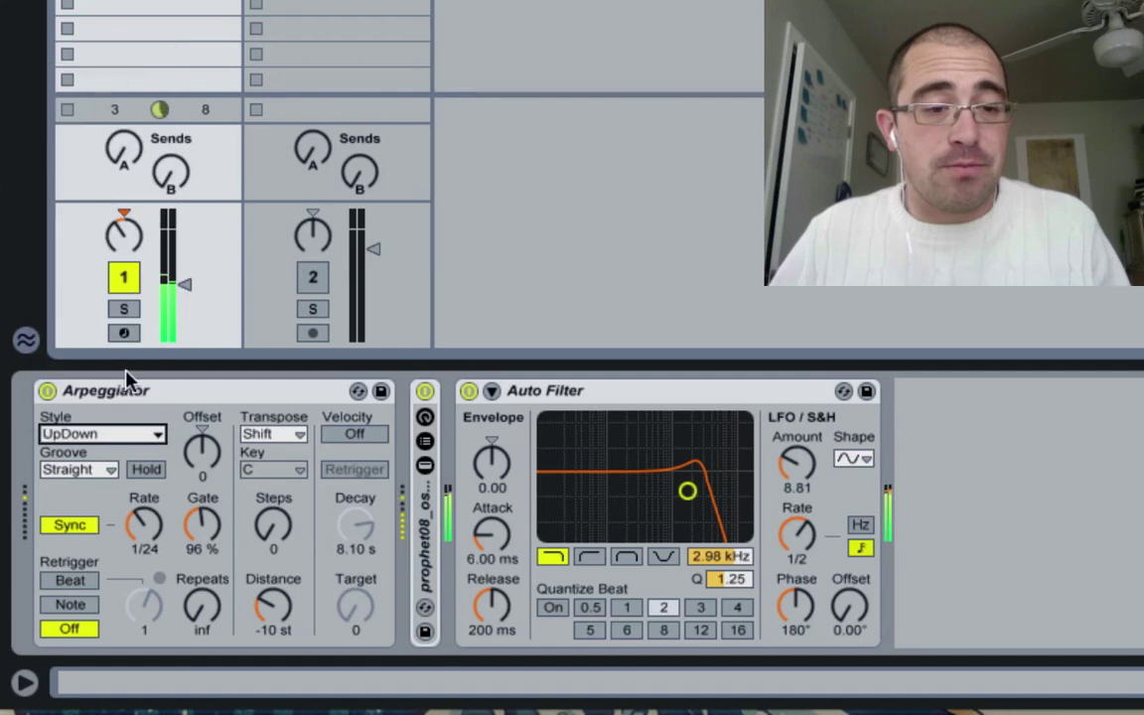
- Audition DownUp, set the style back to Up, and stop the Prophet clip
click(132, 444)
click(100, 114)
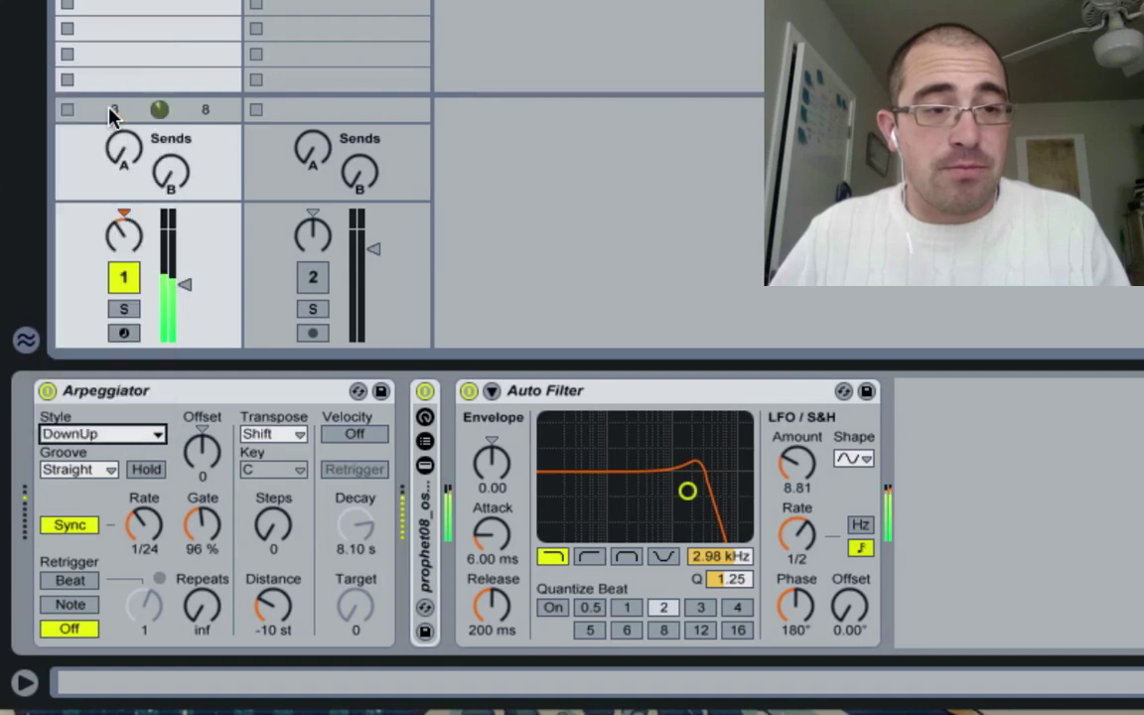
click(134, 434)
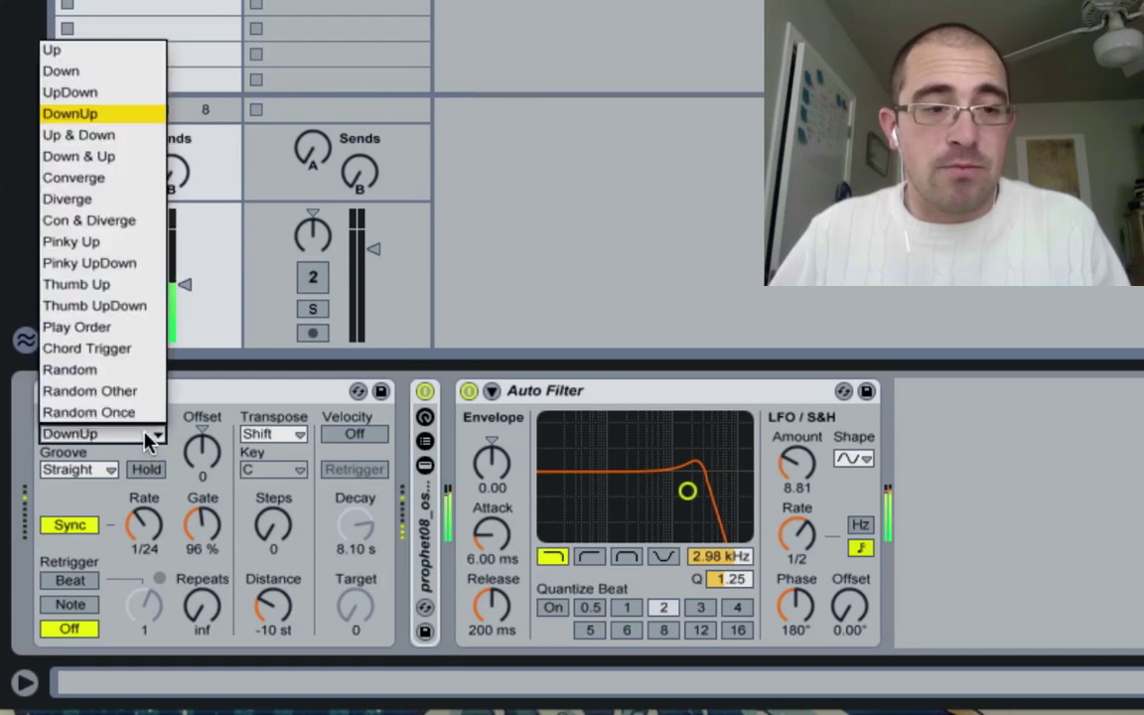
click(80, 48)
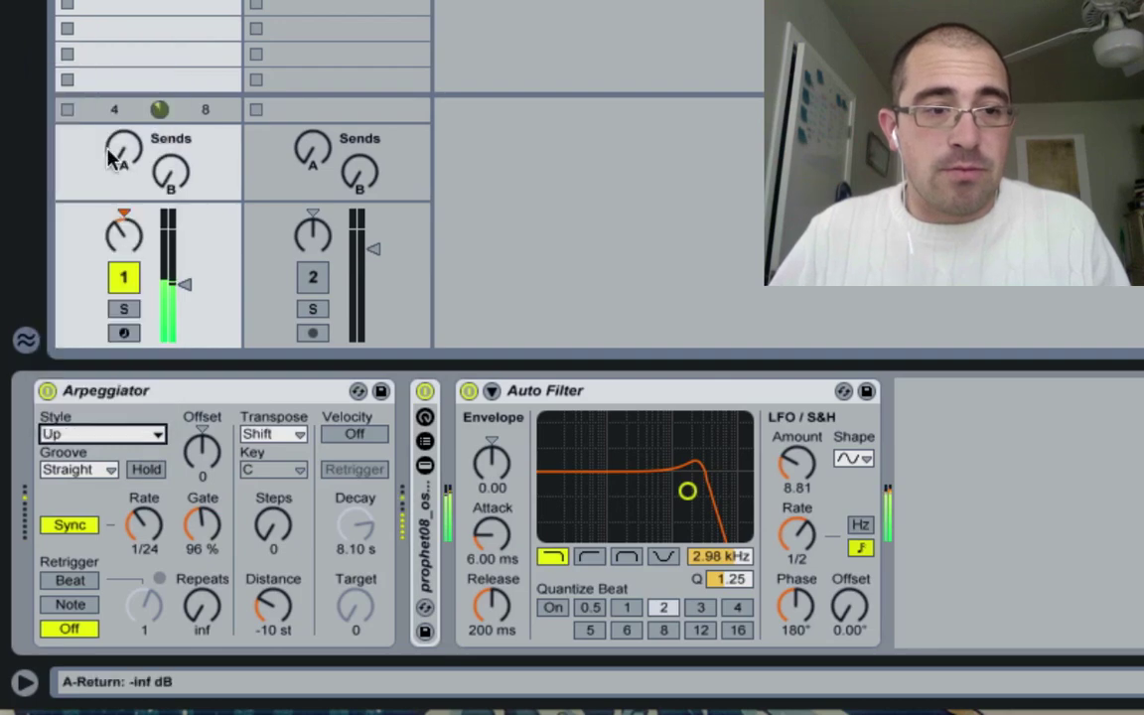
click(67, 109)
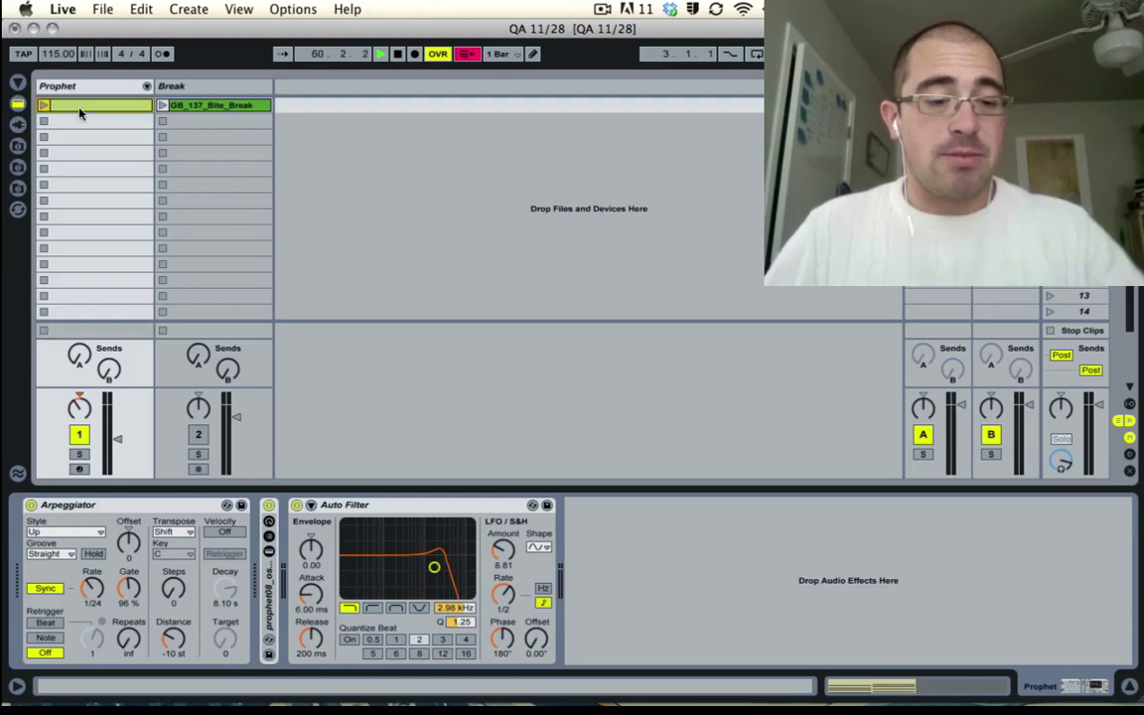
- Check the Prophet clip's notes and instrument rack, then select the Break track
double_click(79, 112)
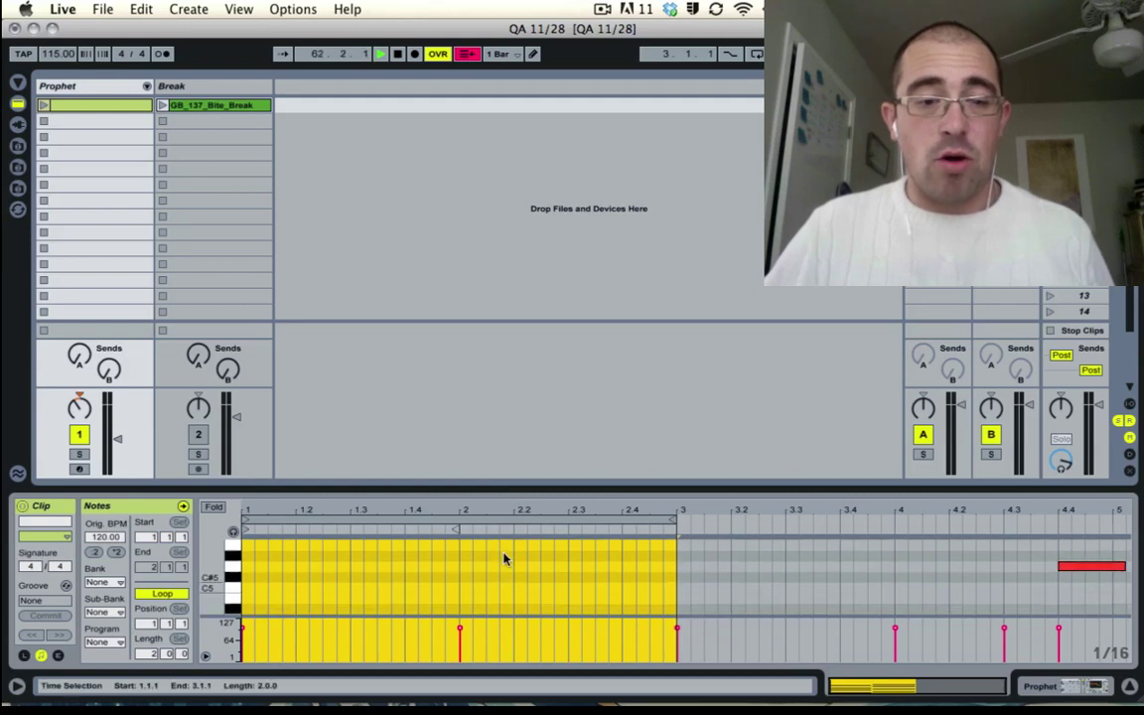
double_click(71, 84)
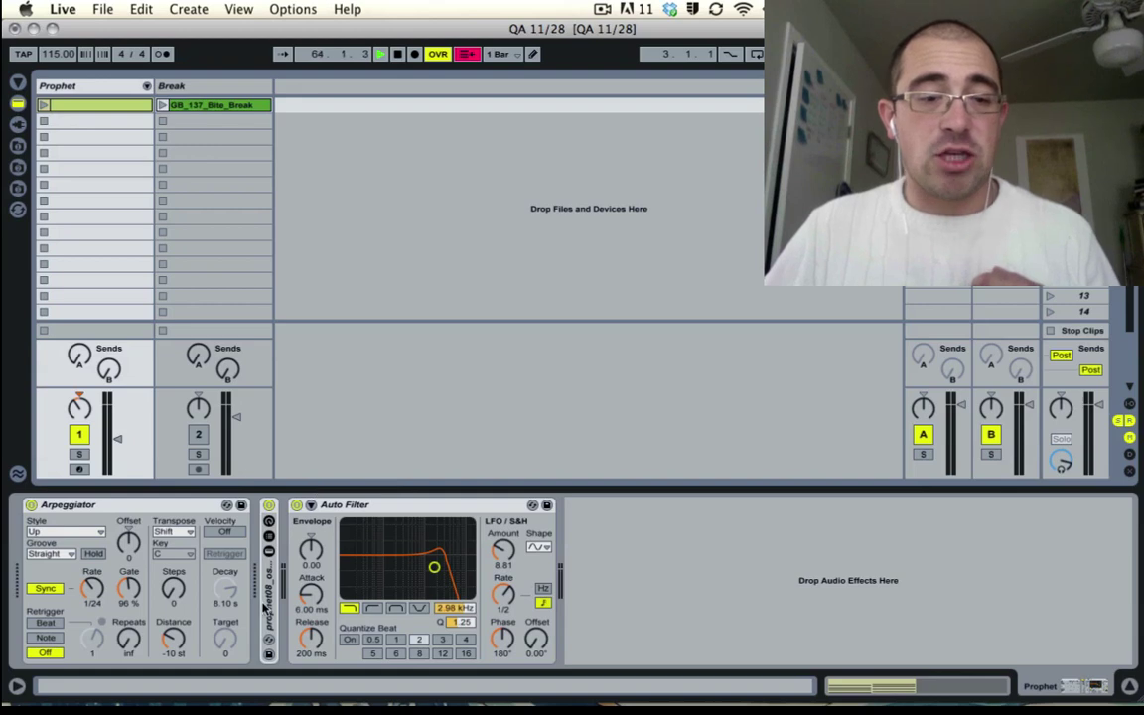
double_click(272, 590)
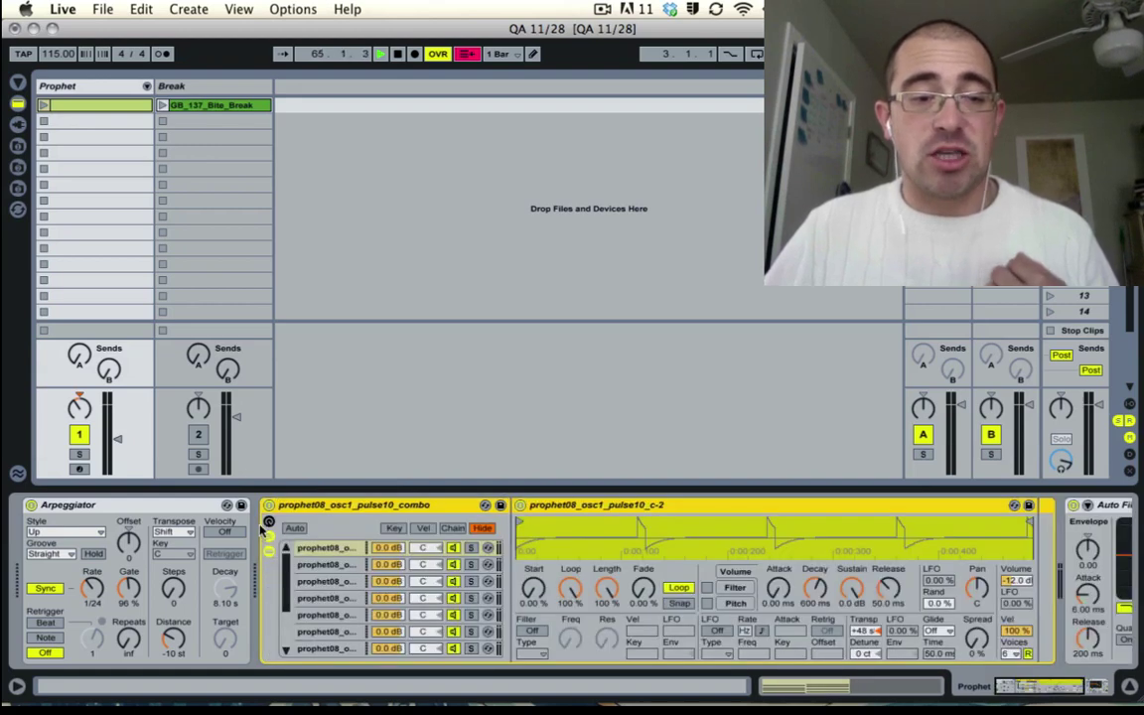
double_click(272, 544)
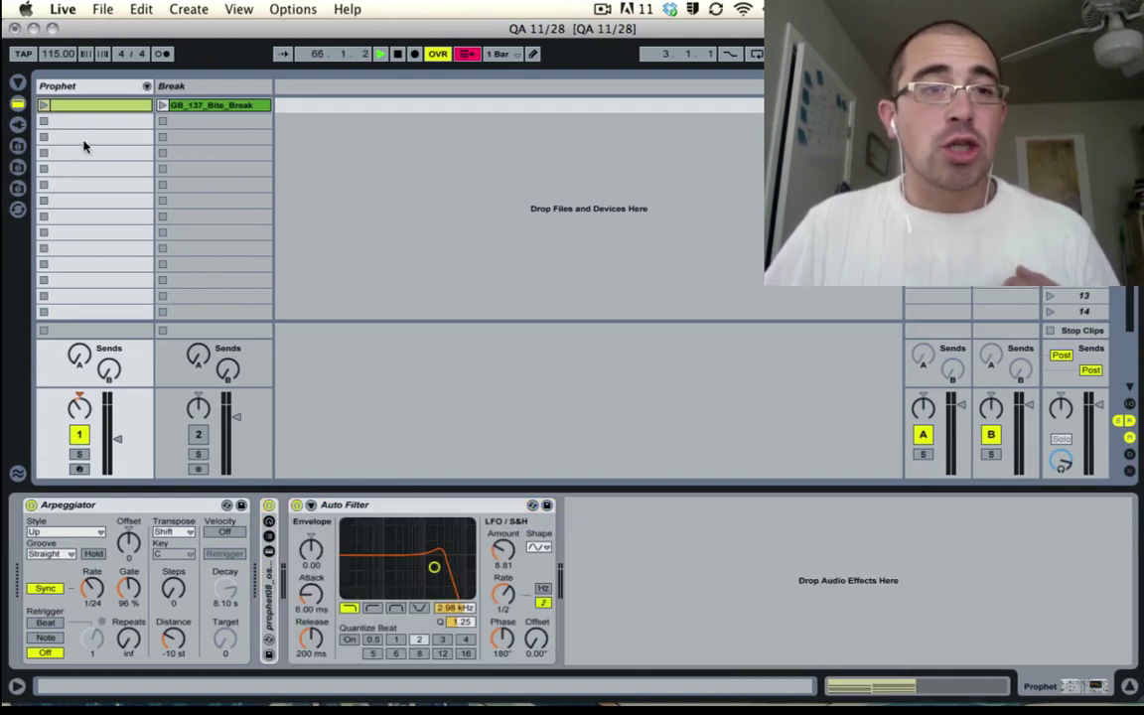
click(210, 88)
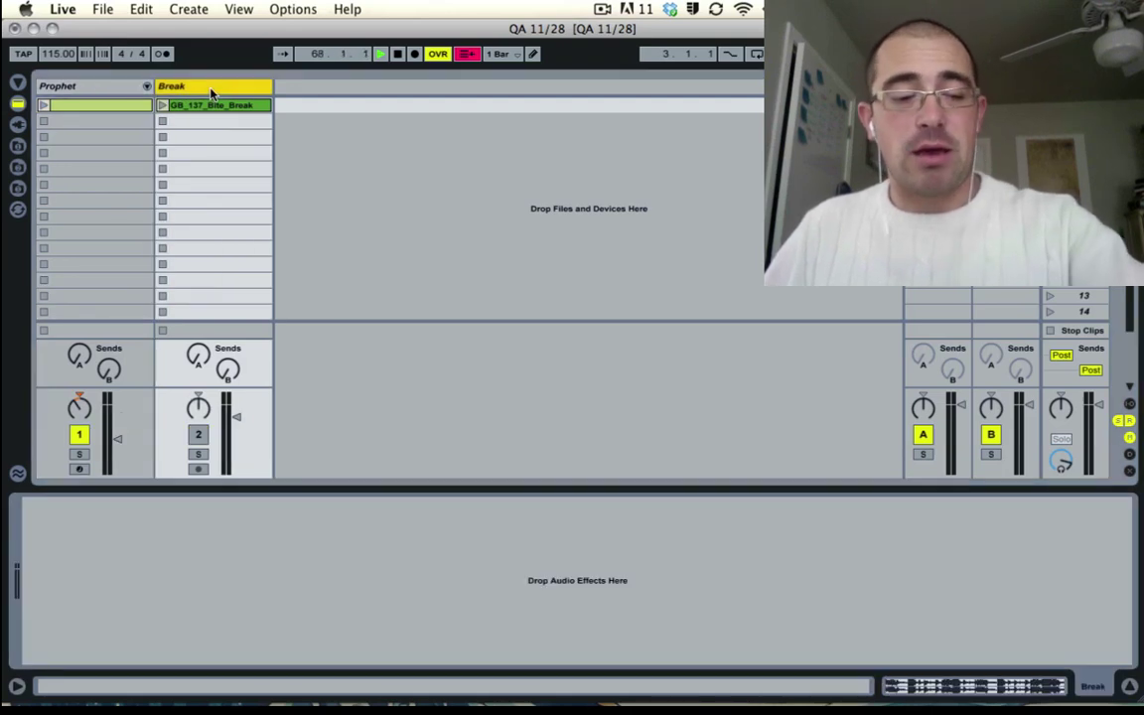
- Insert a MIDI track between Prophet and Break and name it 'MIDI CLIP'
key(super+shift+t)
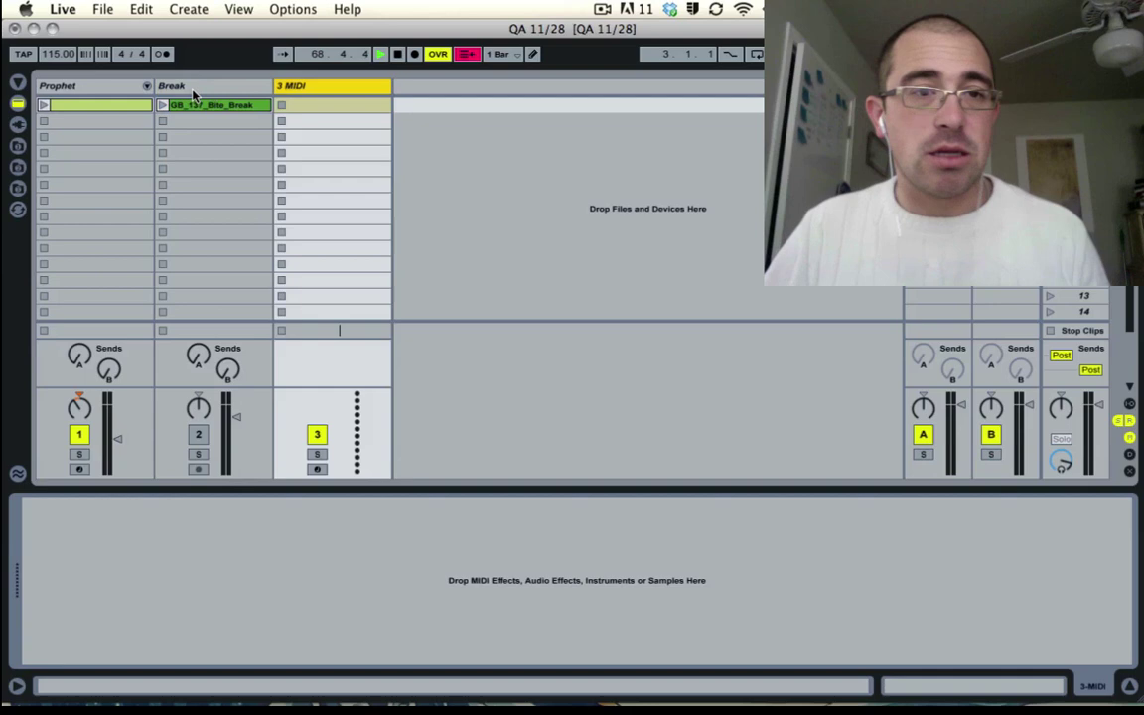
drag(306, 91, 144, 82)
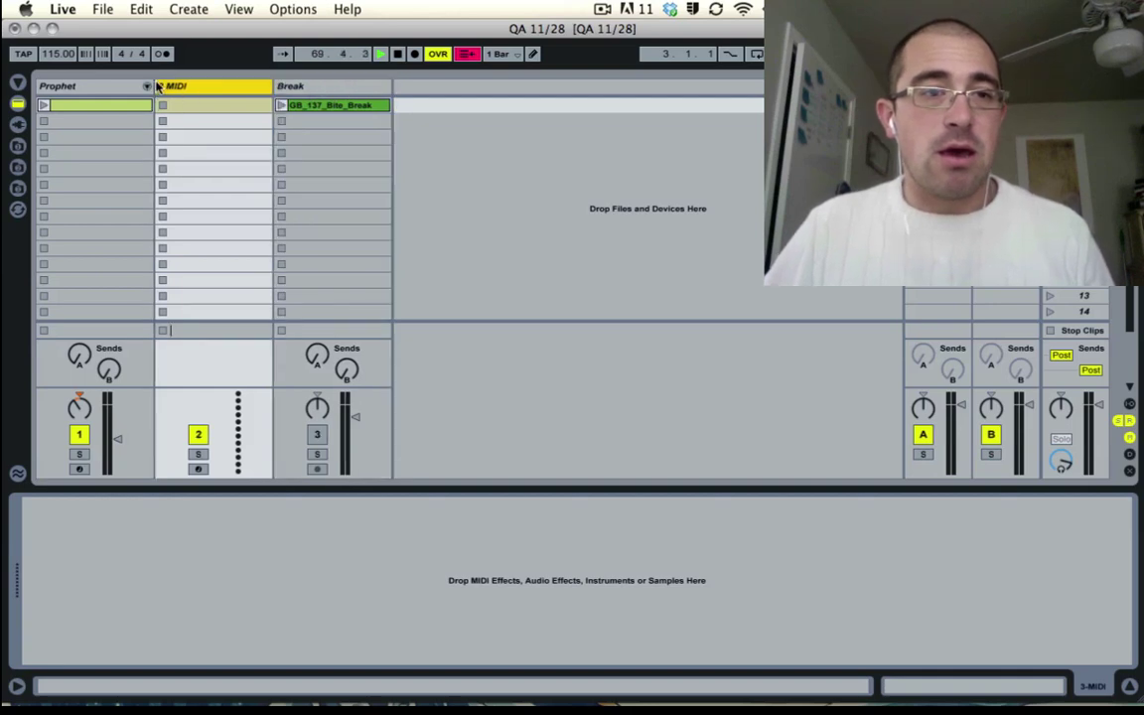
key(super+r)
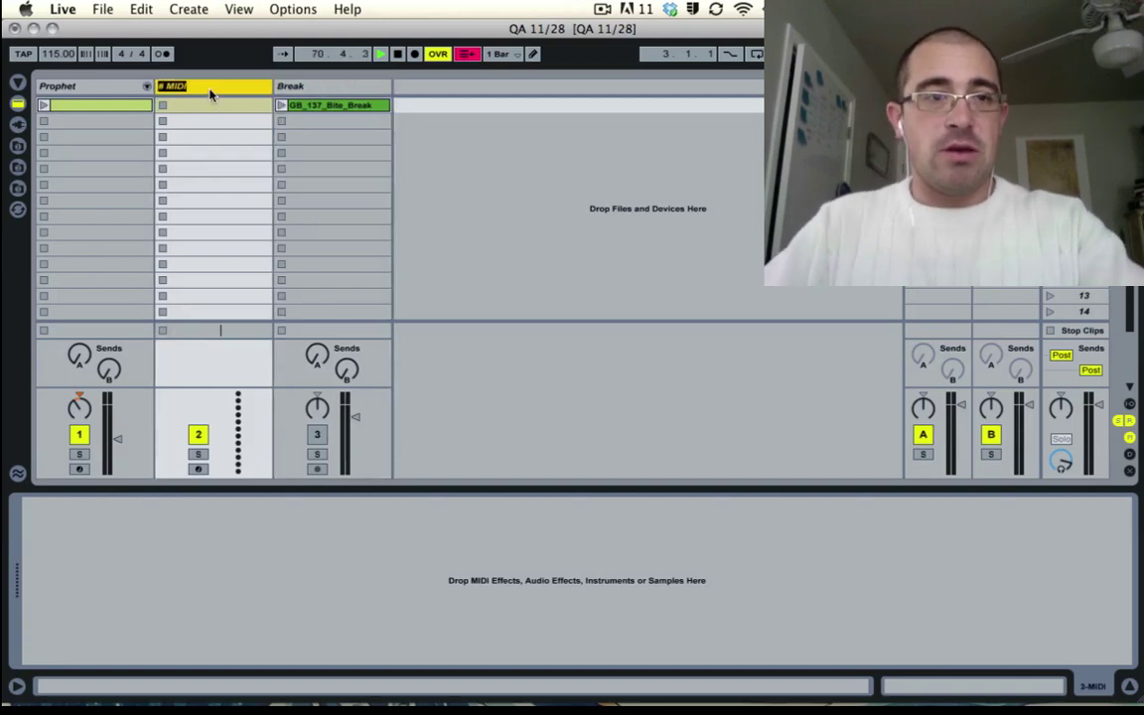
text(MIDI CLI)
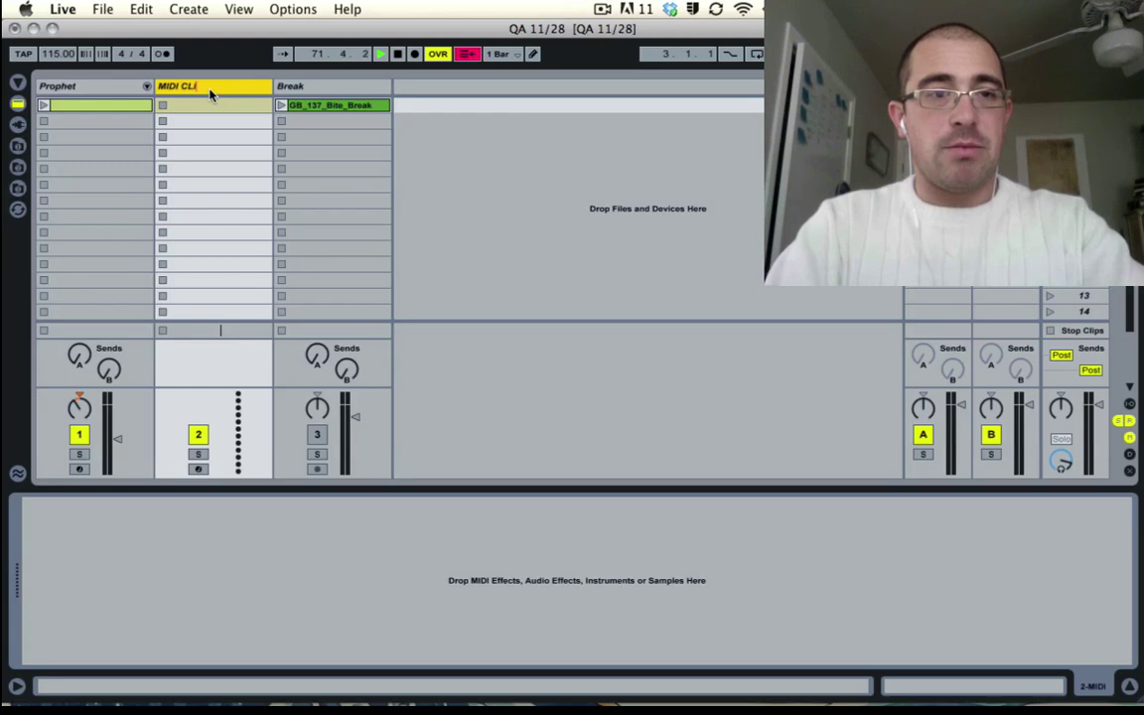
text(P)
key(Return)
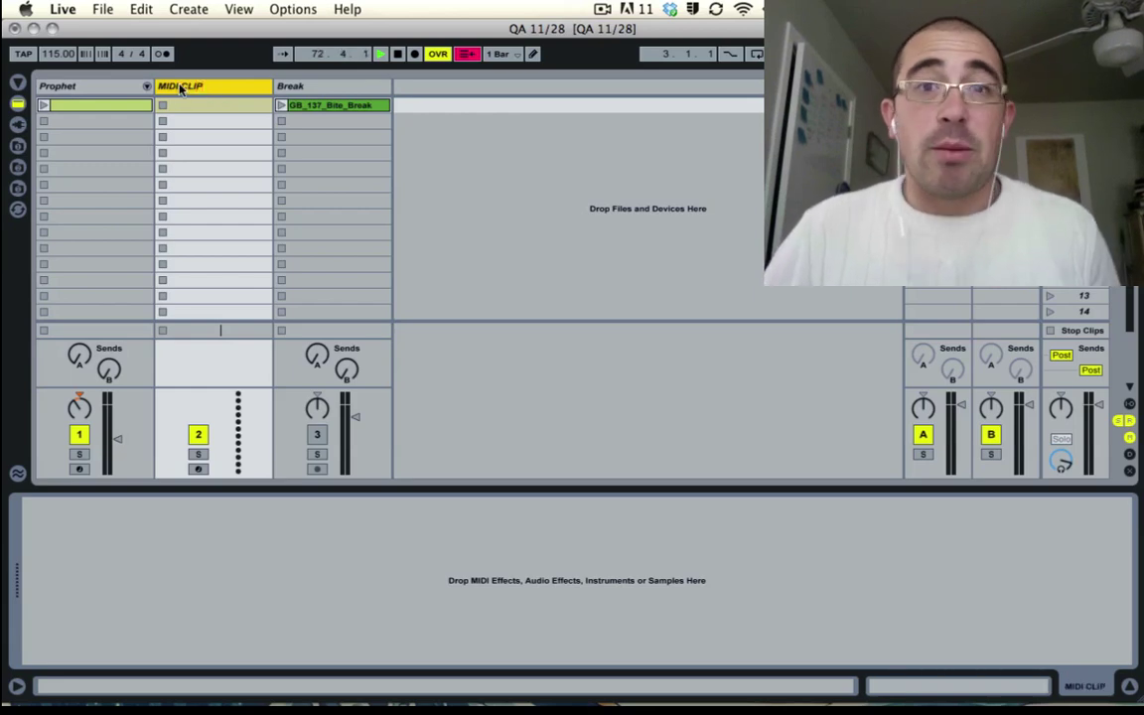
- Move Prophet's first-slot clip onto MIDI CLIP, play it, and show the In/Out routing
click(96, 97)
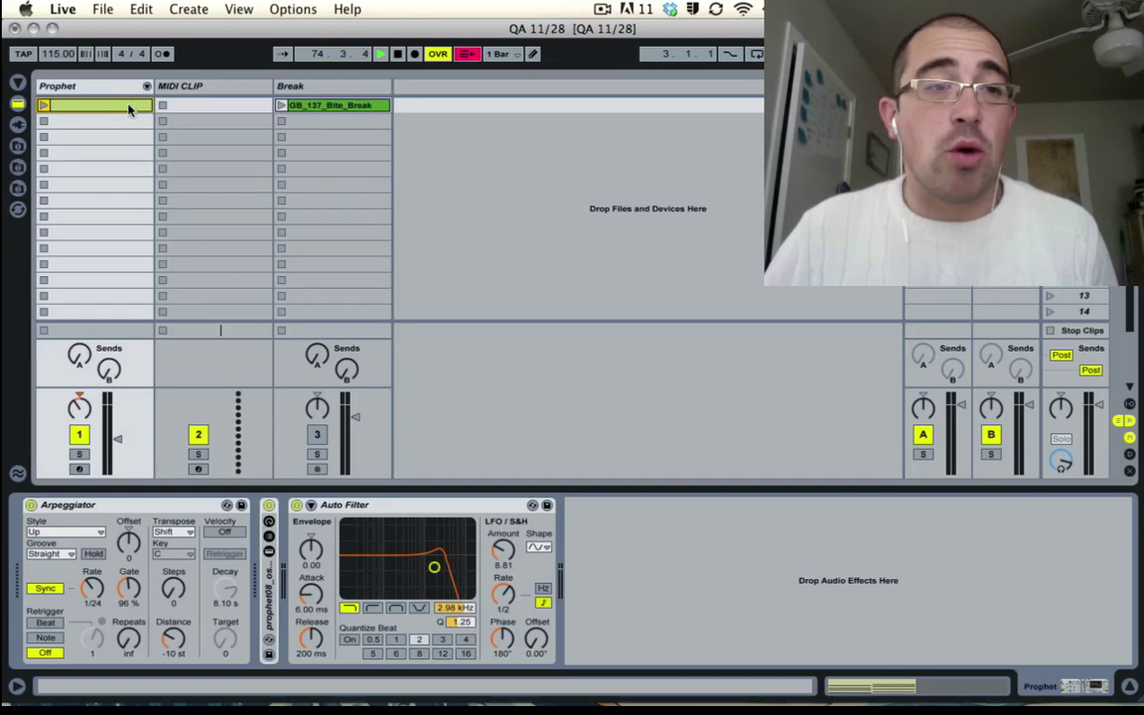
click(196, 106)
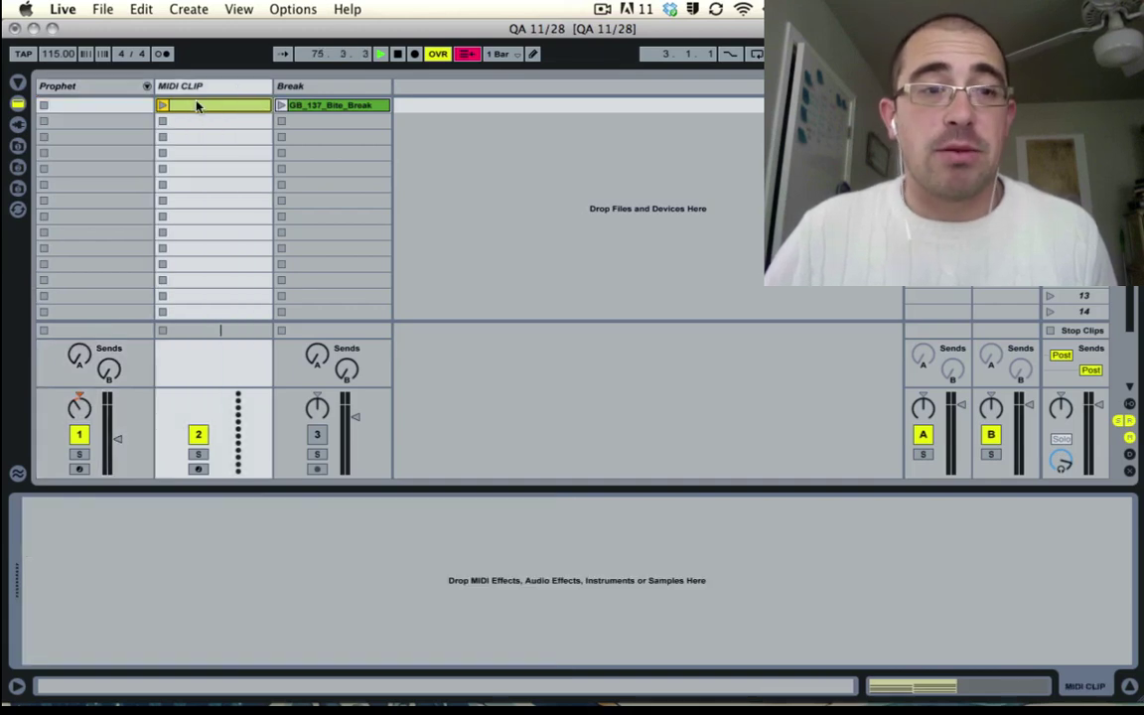
click(164, 107)
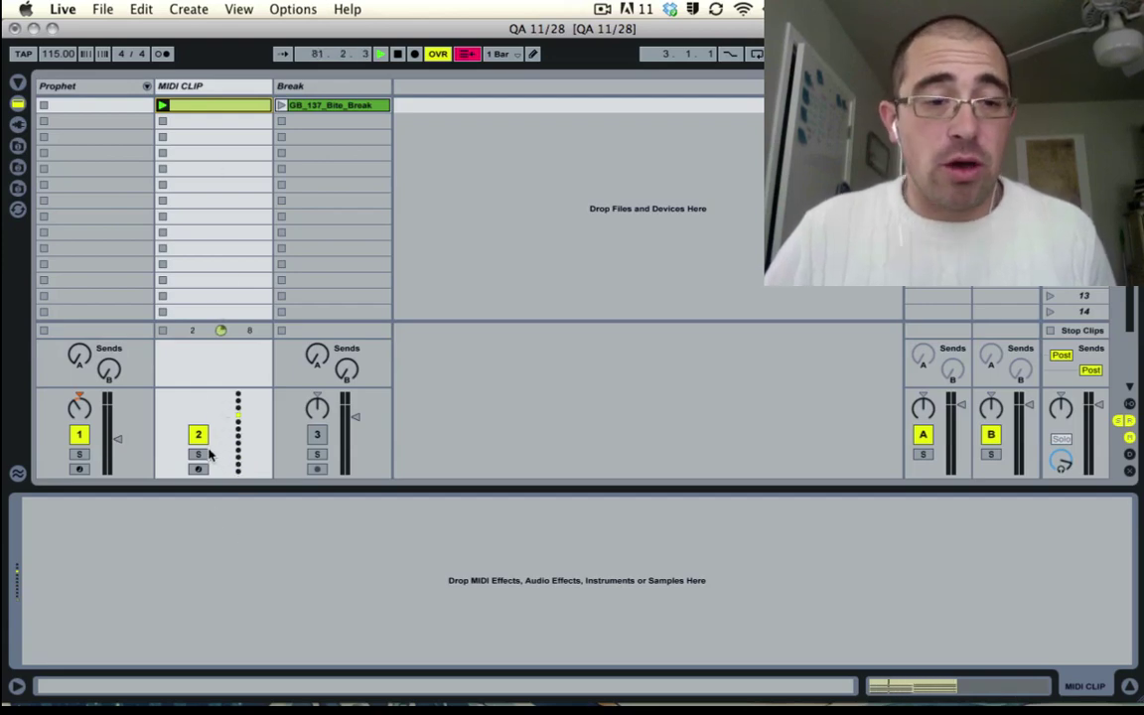
click(118, 88)
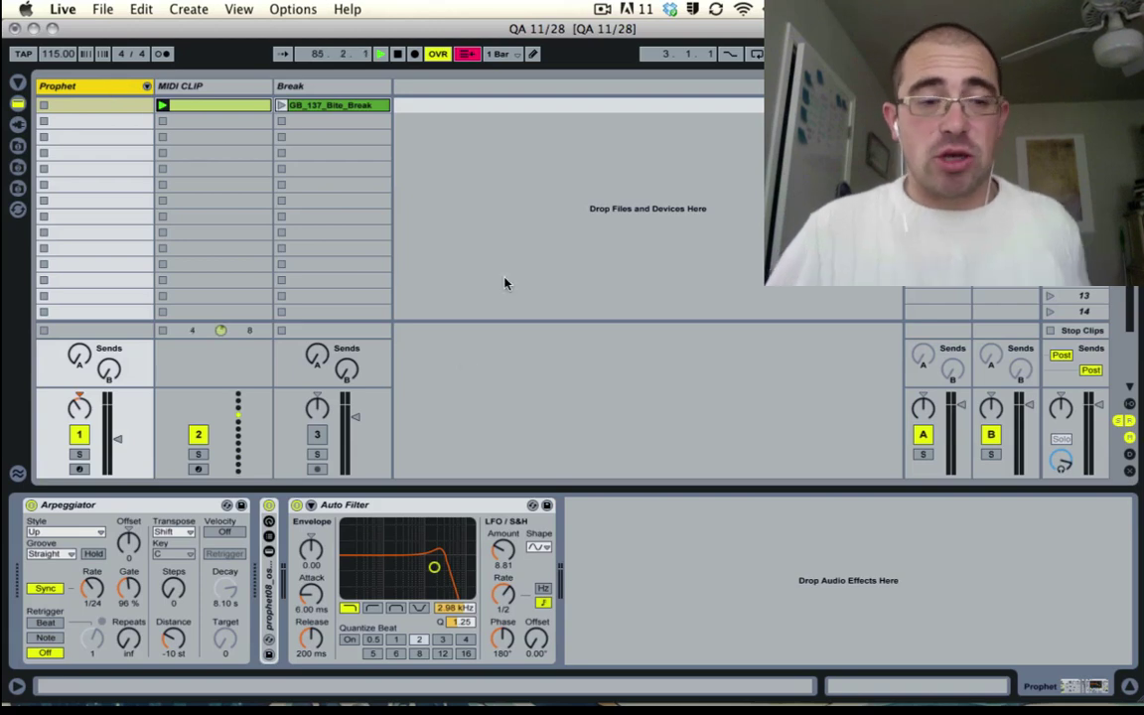
click(1130, 404)
- Route the MIDI CLIP track's MIDI To output to the Prophet track
click(200, 96)
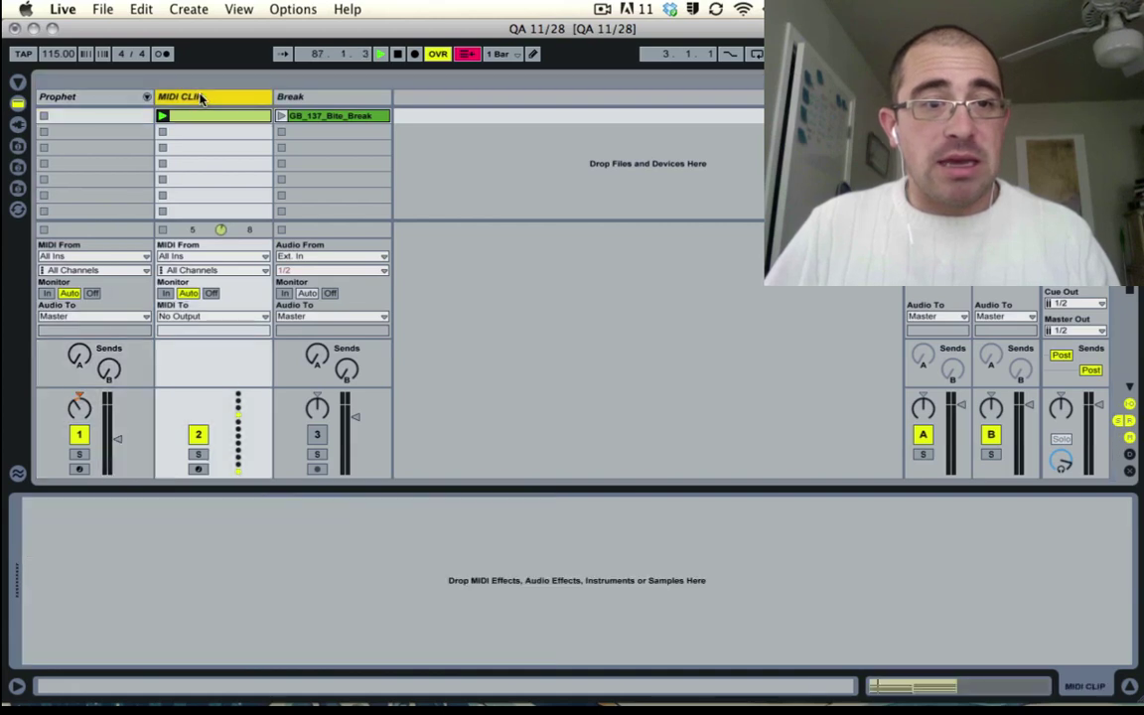
click(200, 317)
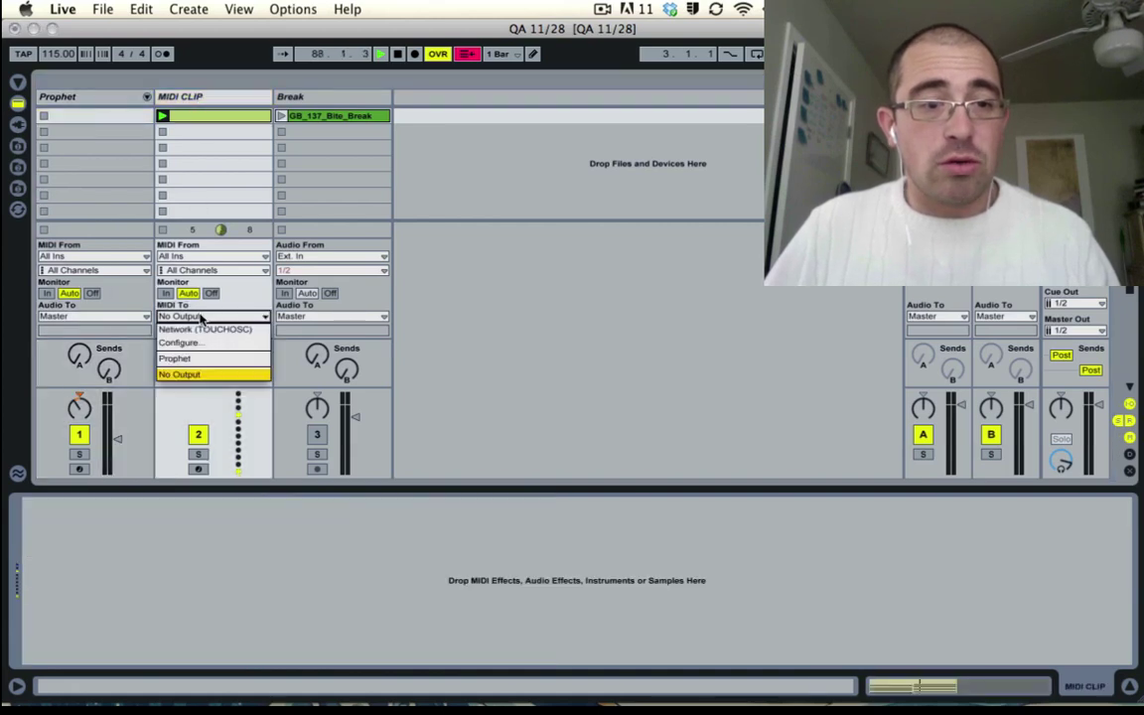
click(208, 99)
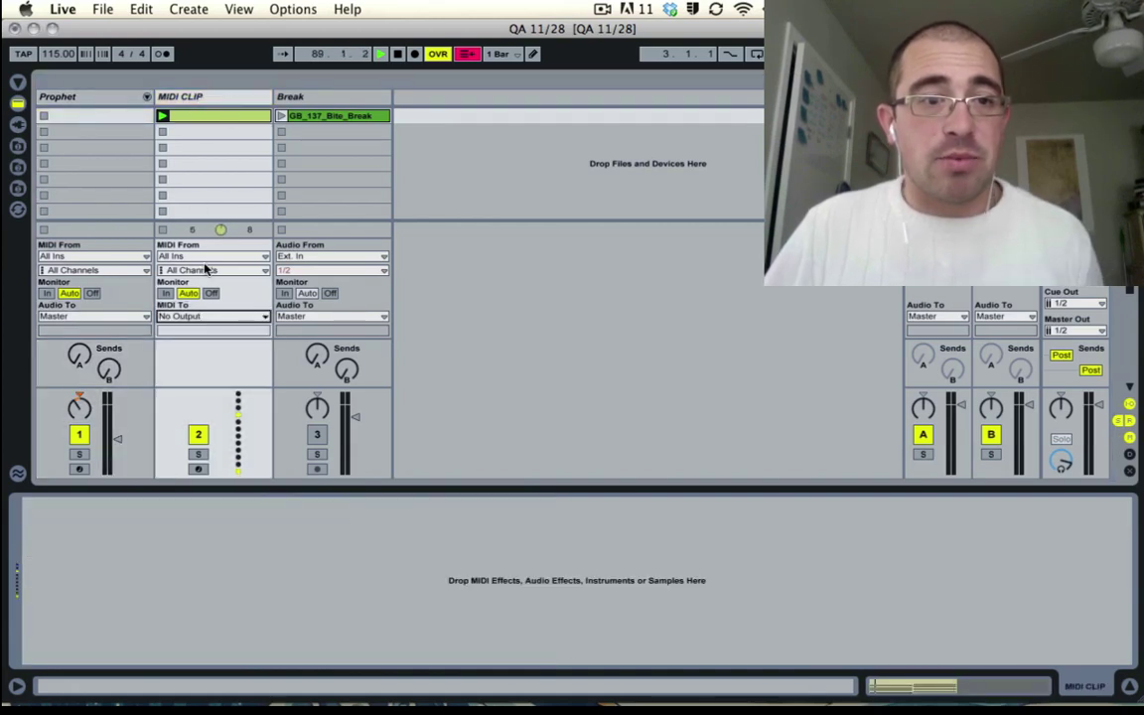
click(190, 316)
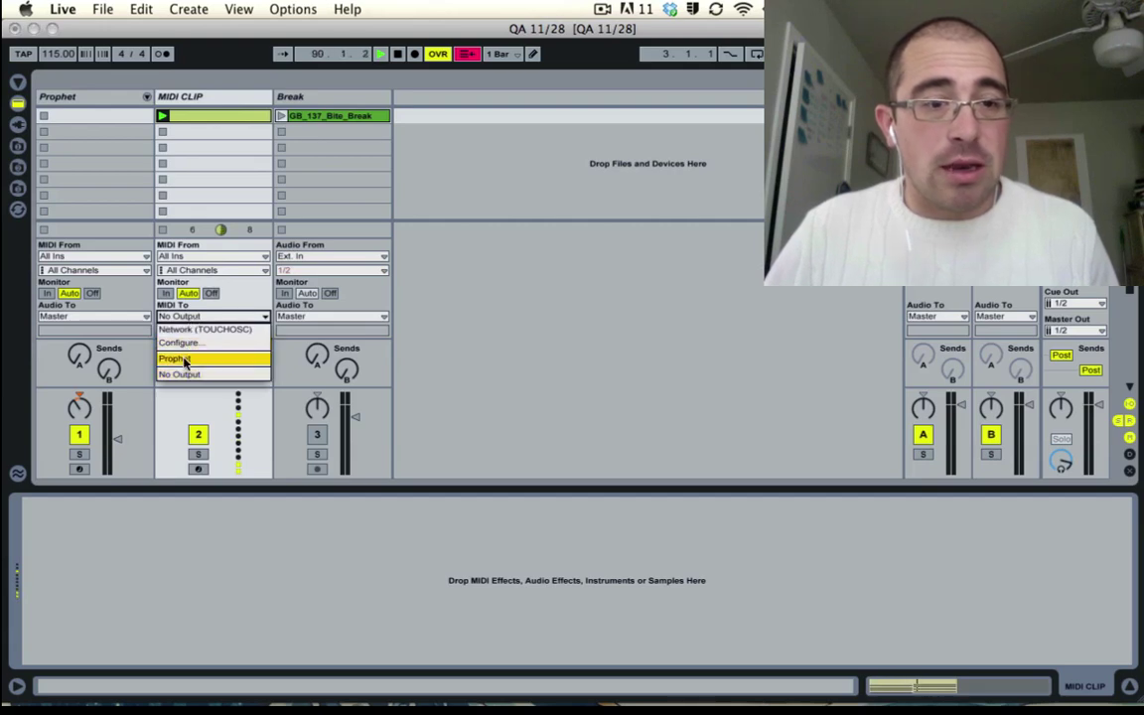
click(183, 361)
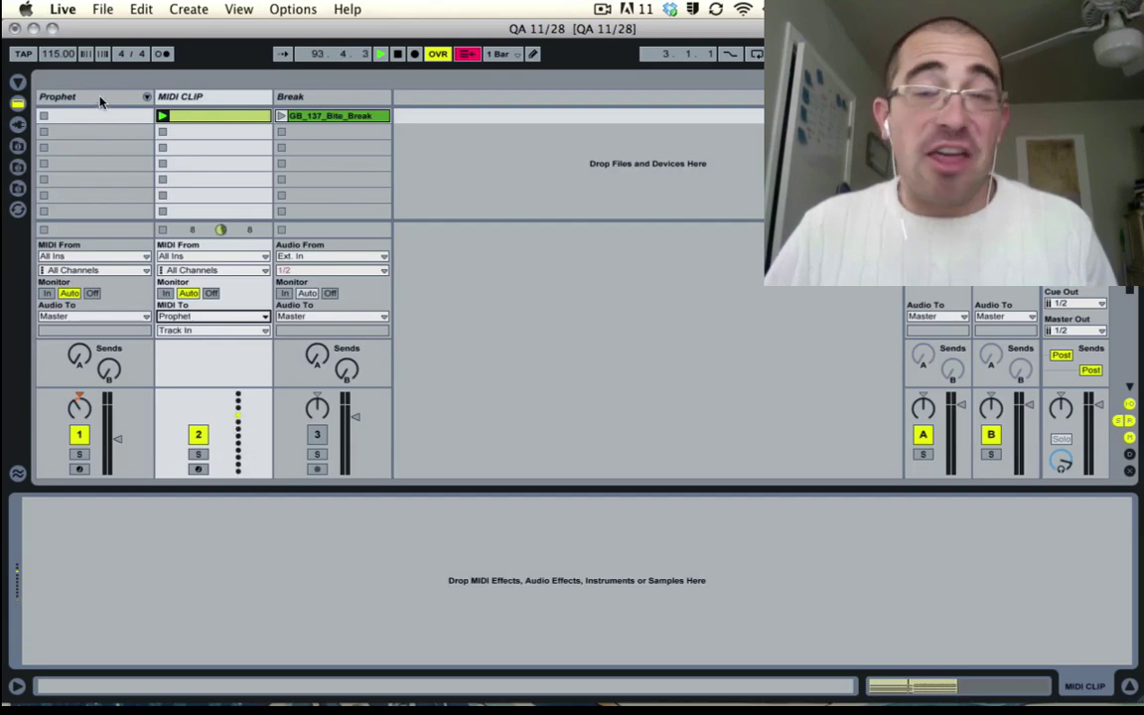
- Set Prophet's Monitor to In, listen, then stop the MIDI CLIP track's clip
click(46, 293)
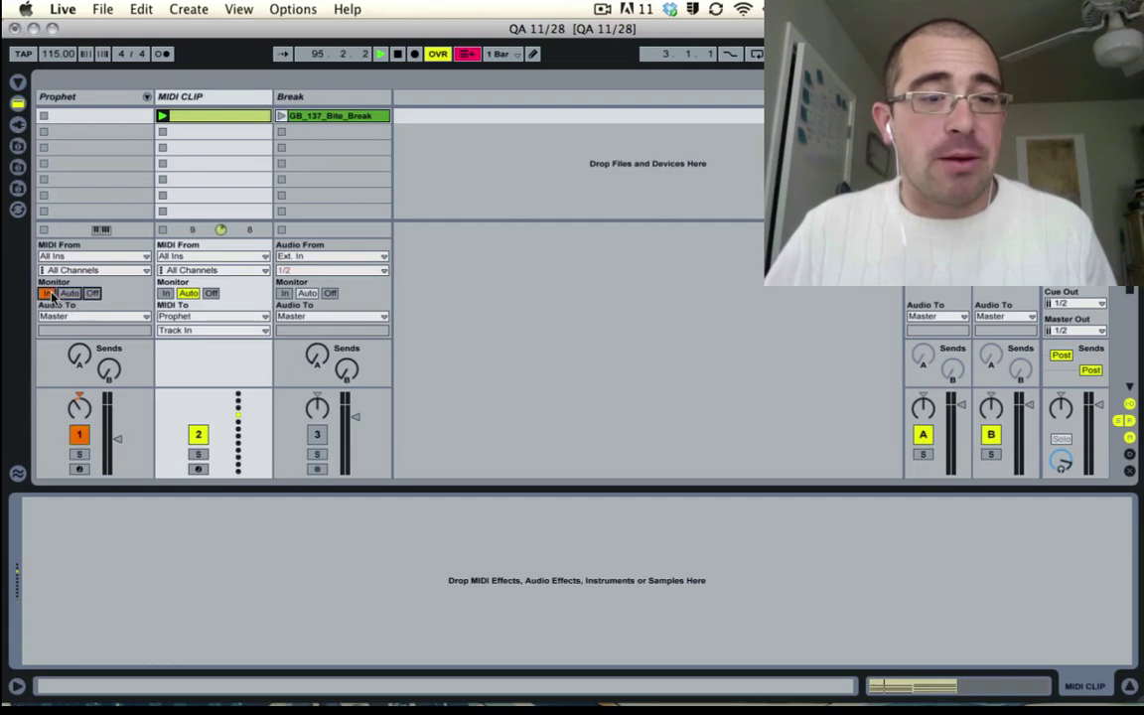
click(113, 447)
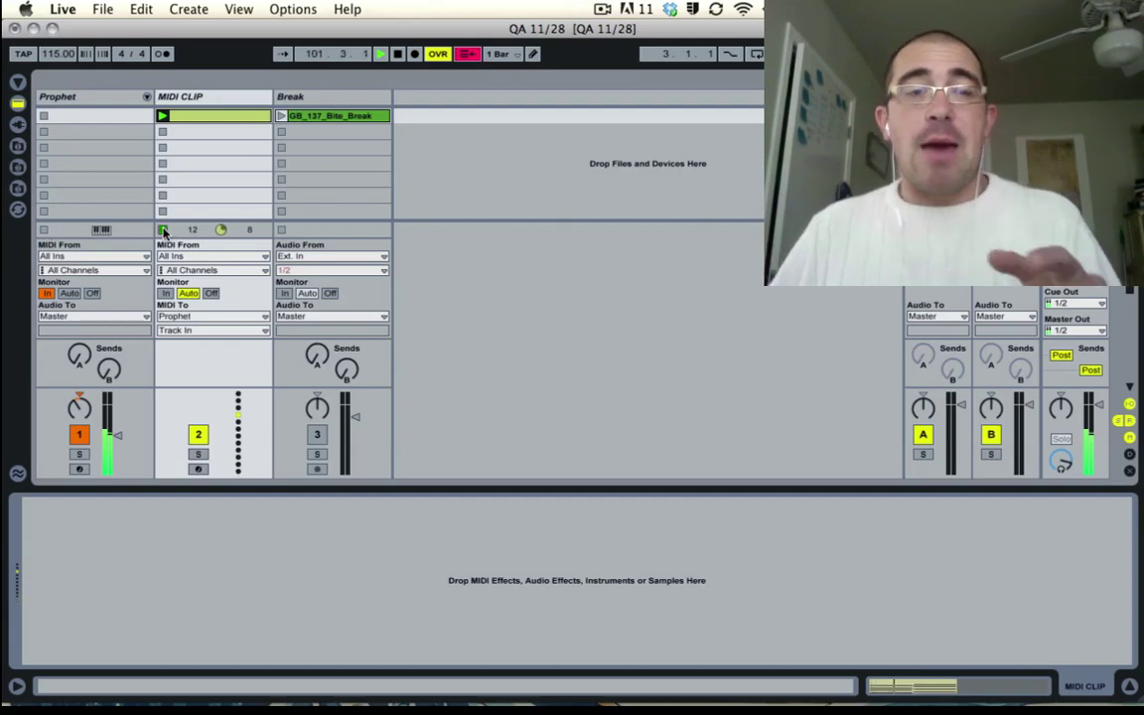
click(163, 230)
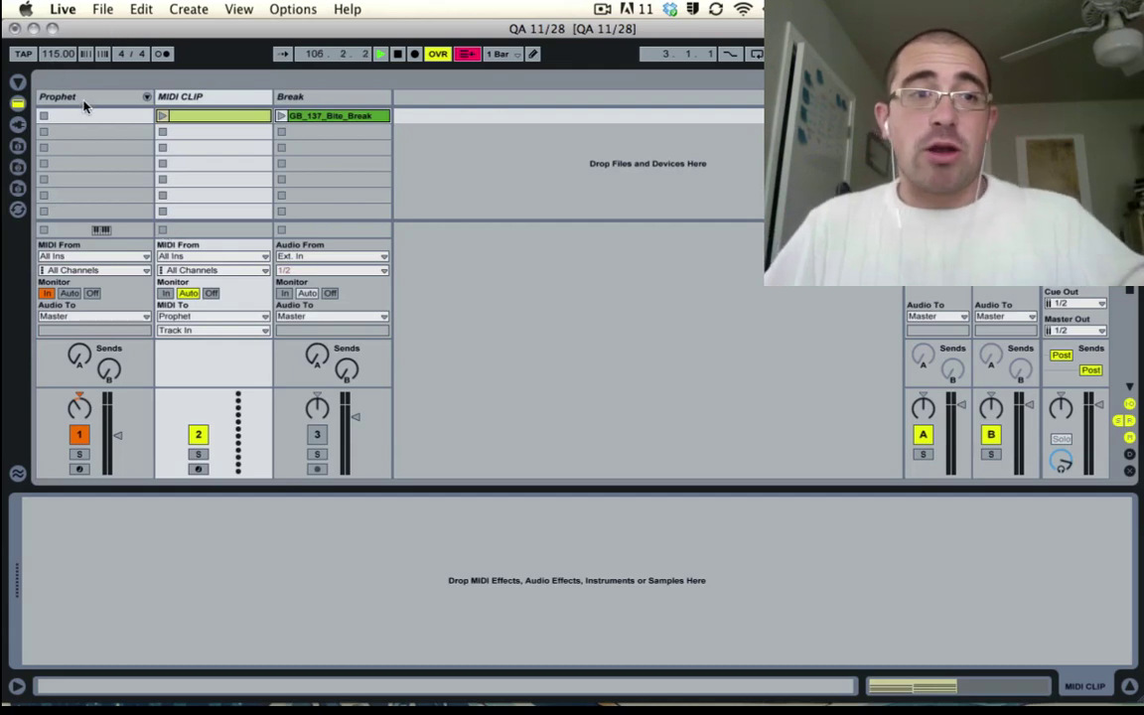
- Hide the In/Out routing section and show the Prophet track's device chain
click(176, 97)
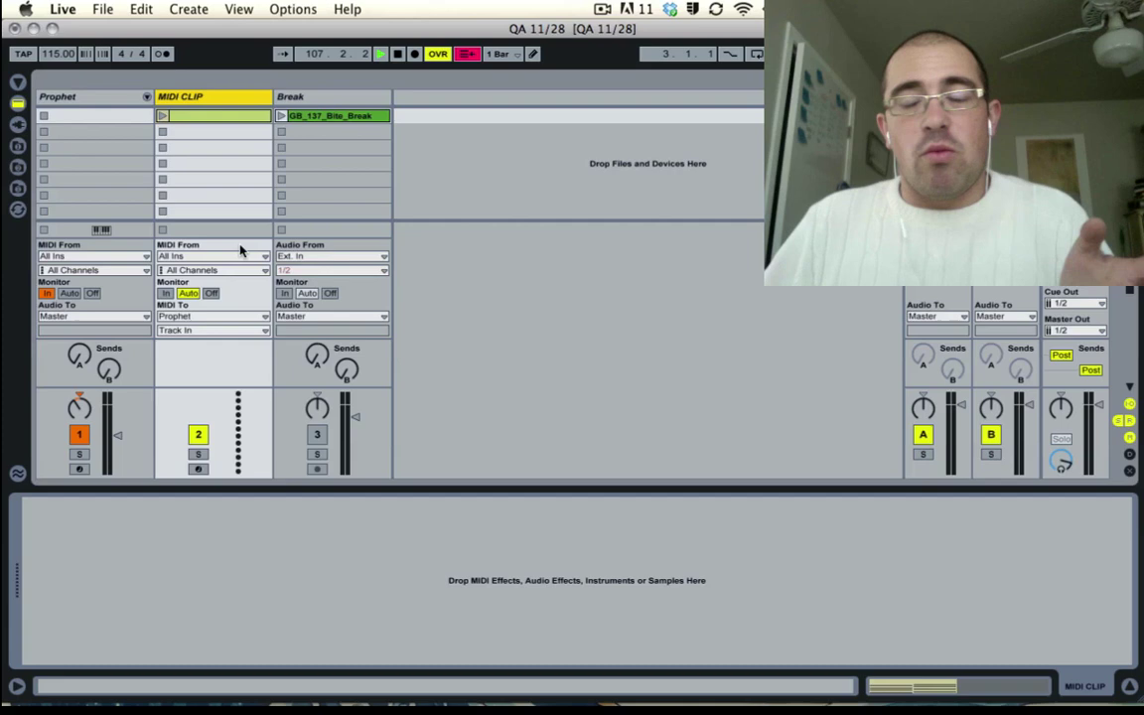
key(super+alt+i)
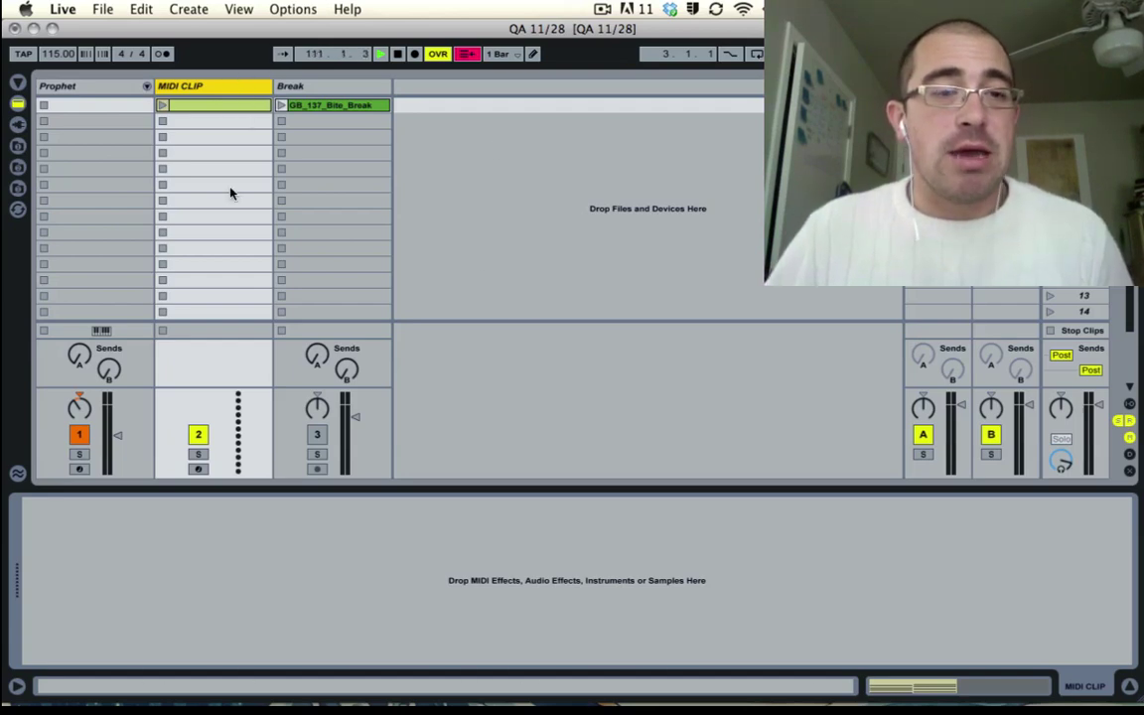
click(128, 88)
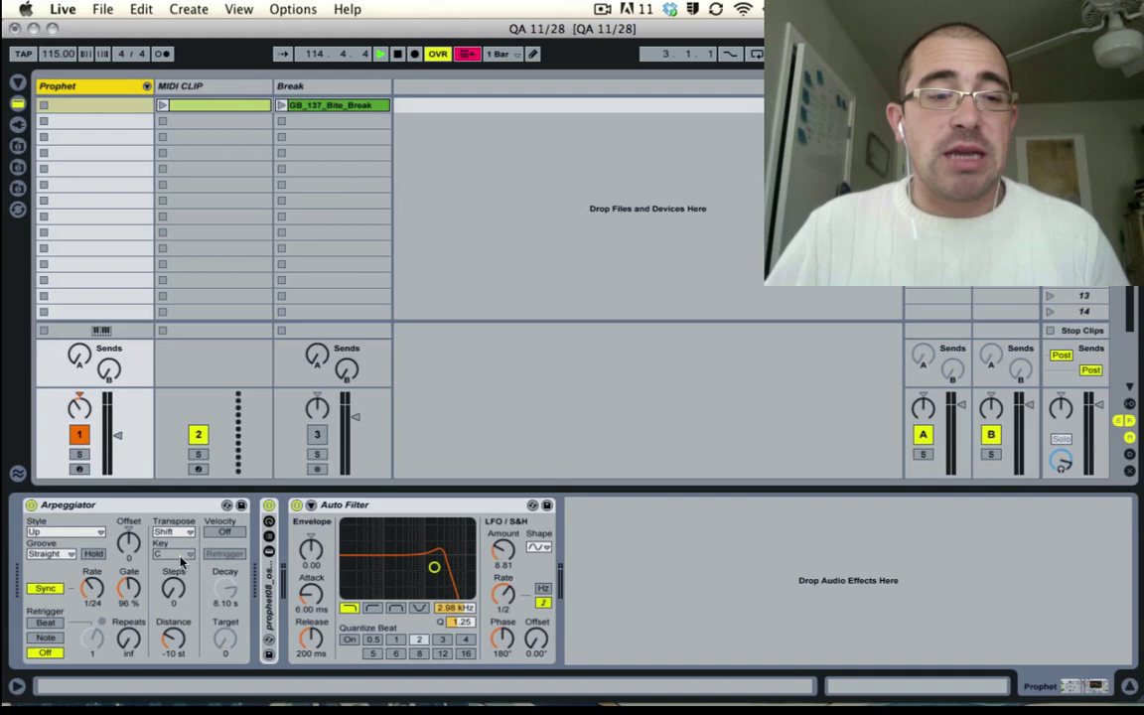
click(169, 506)
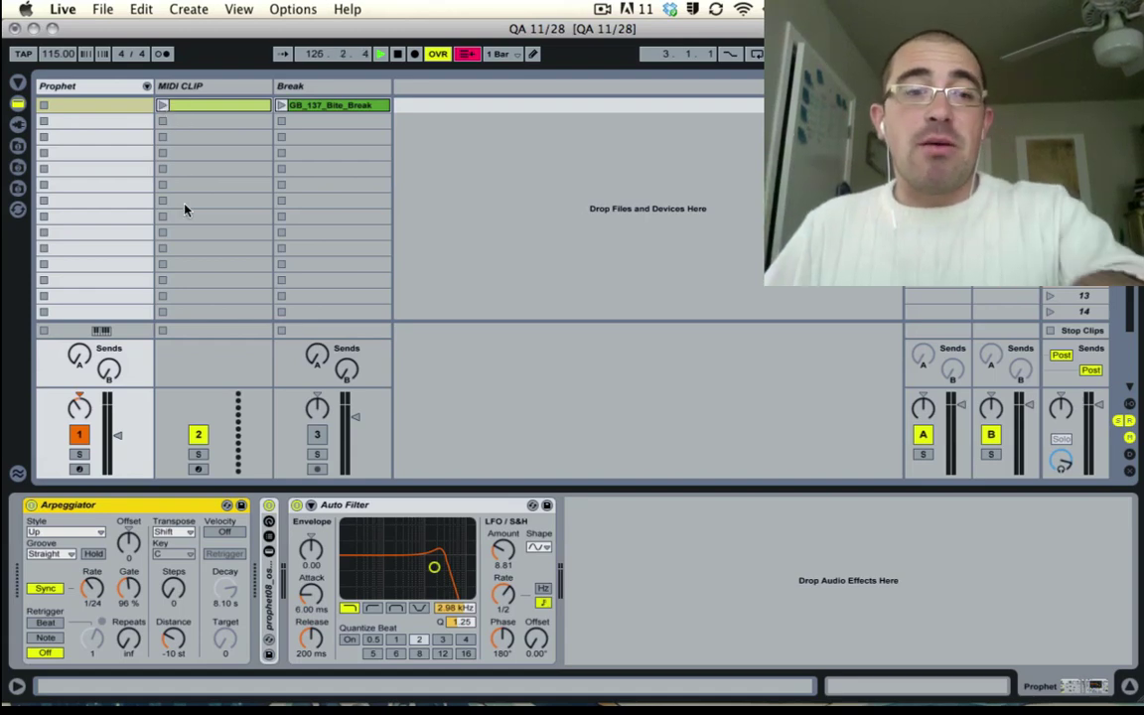
click(162, 105)
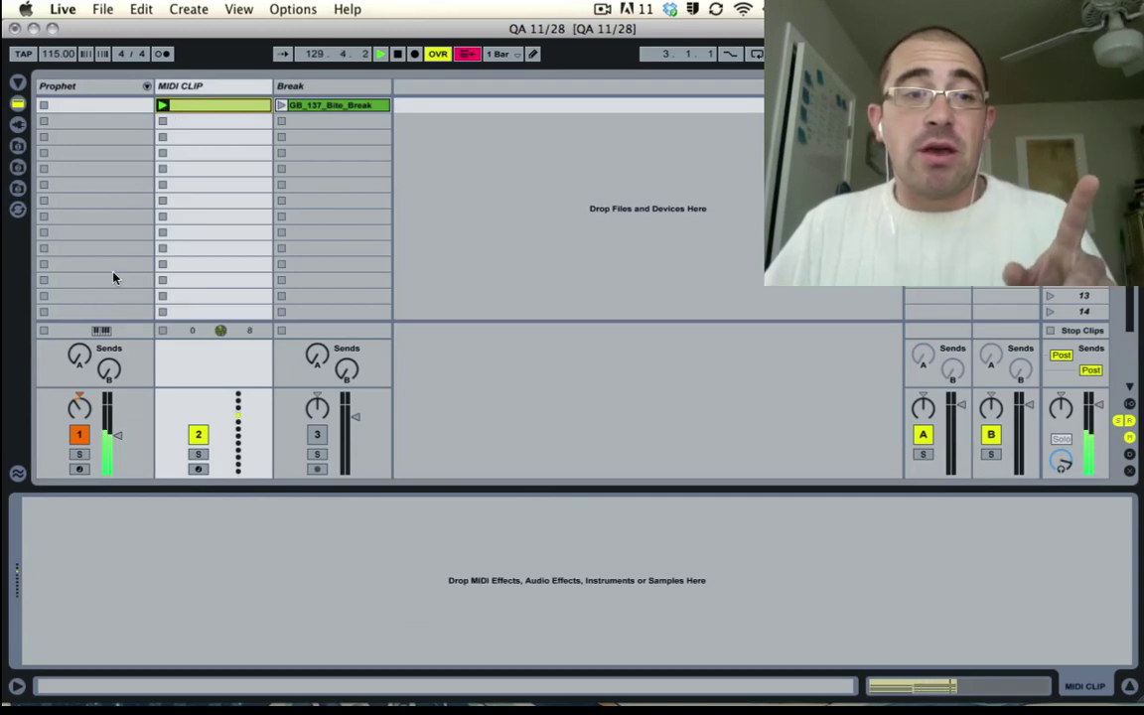
click(163, 281)
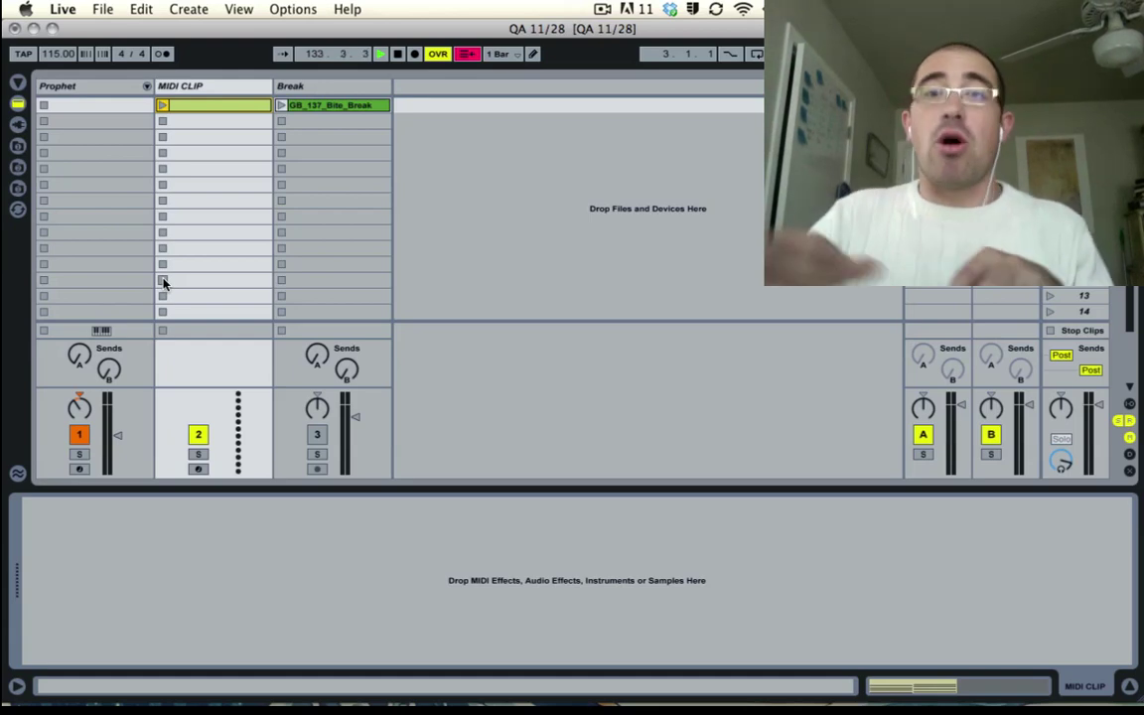
click(102, 92)
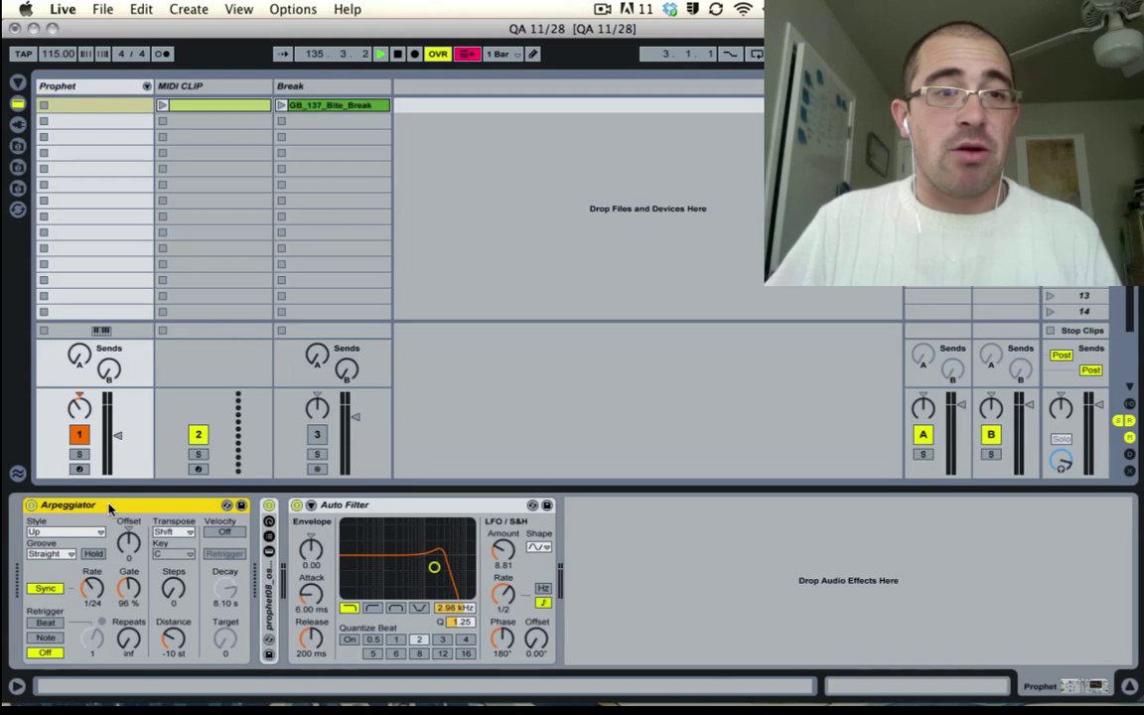
- Paste the Arpeggiator onto MIDI CLIP, test its clip, and record-arm Prophet
click(222, 92)
key(super+v)
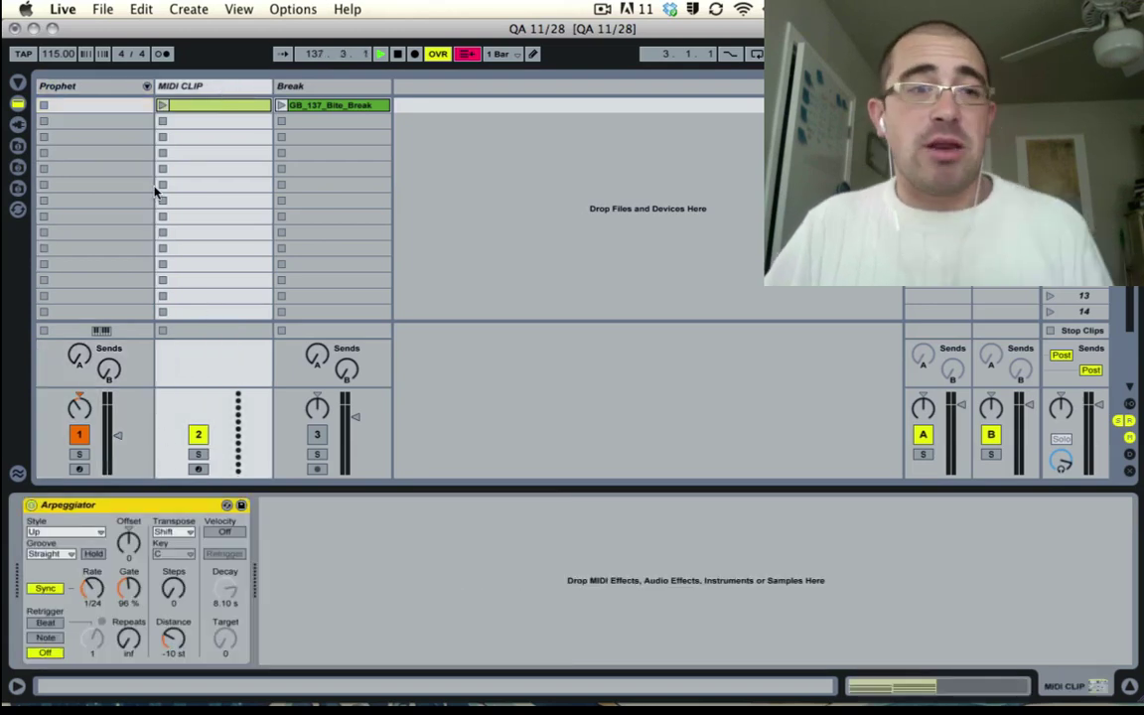
click(164, 106)
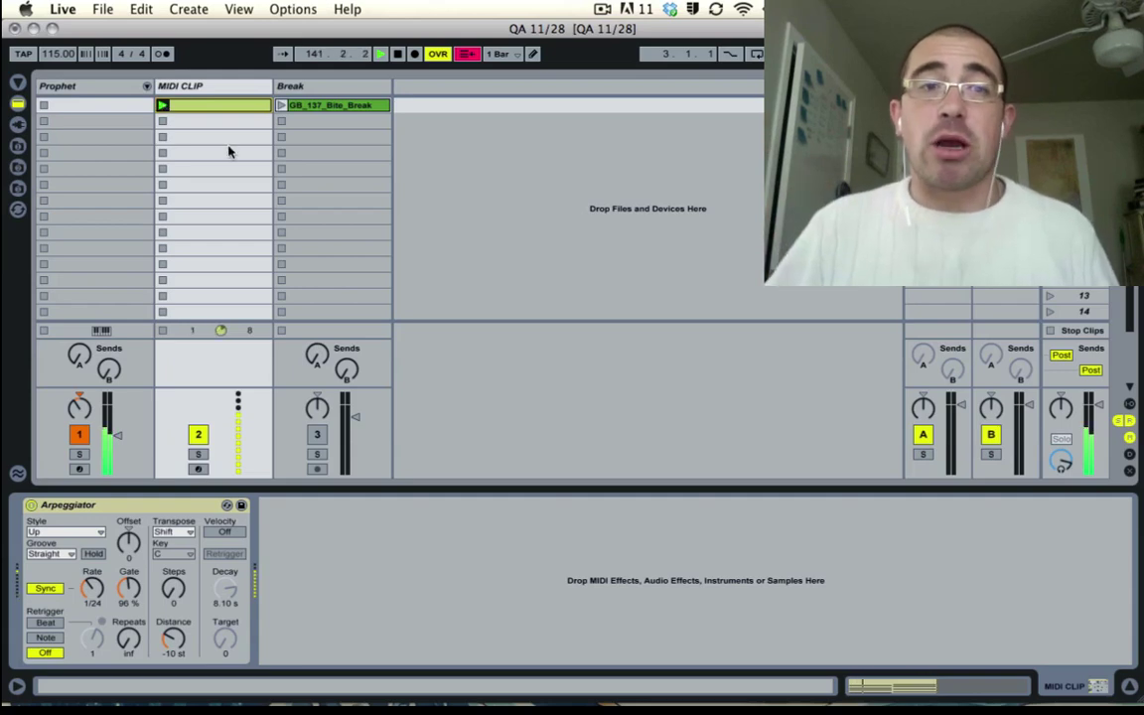
click(162, 137)
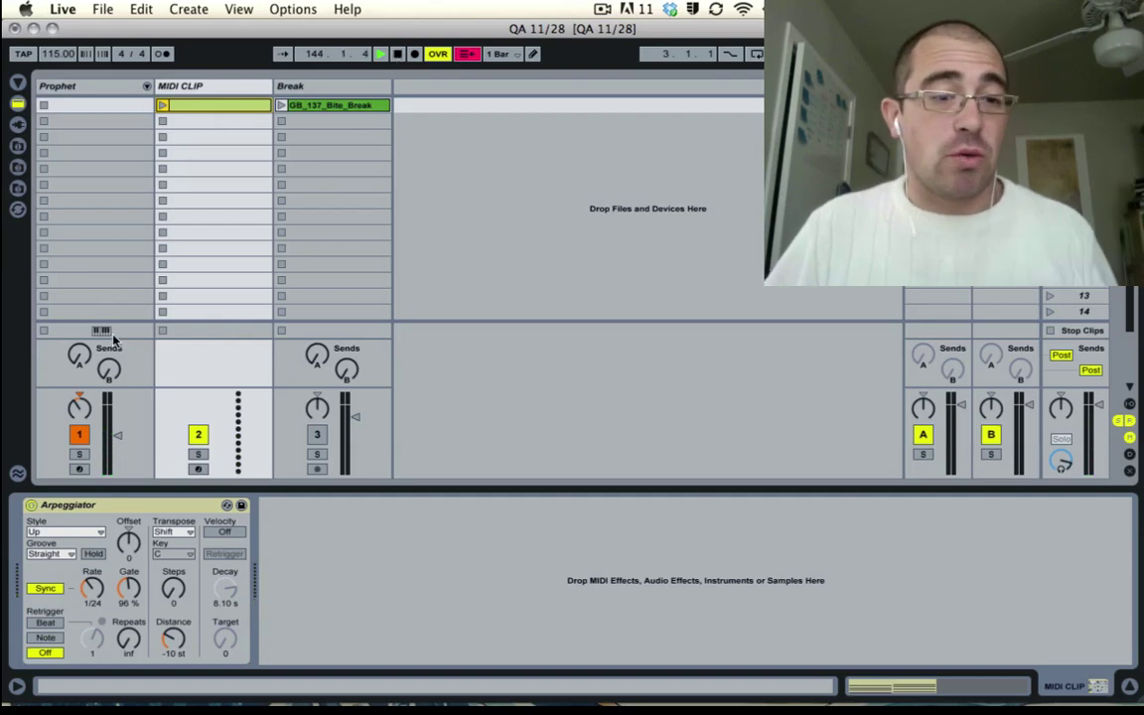
click(79, 470)
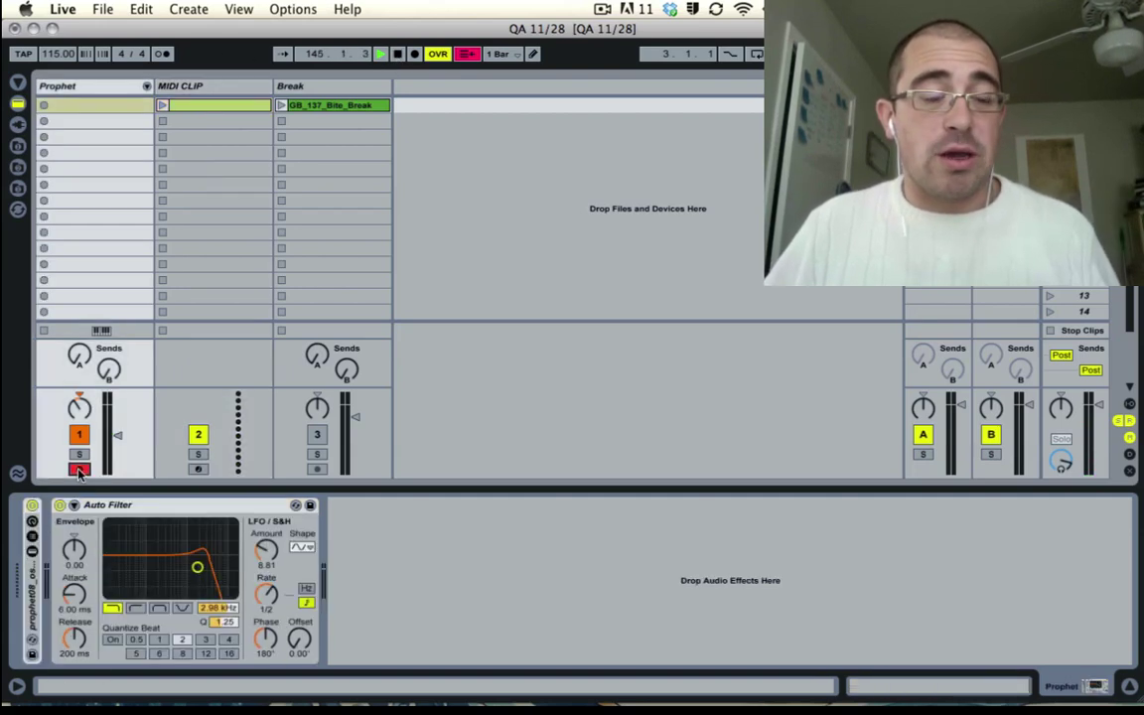
- Record the arpeggiated MIDI CLIP output into a new 2 Prophet clip and view its enlarged piano roll
click(44, 106)
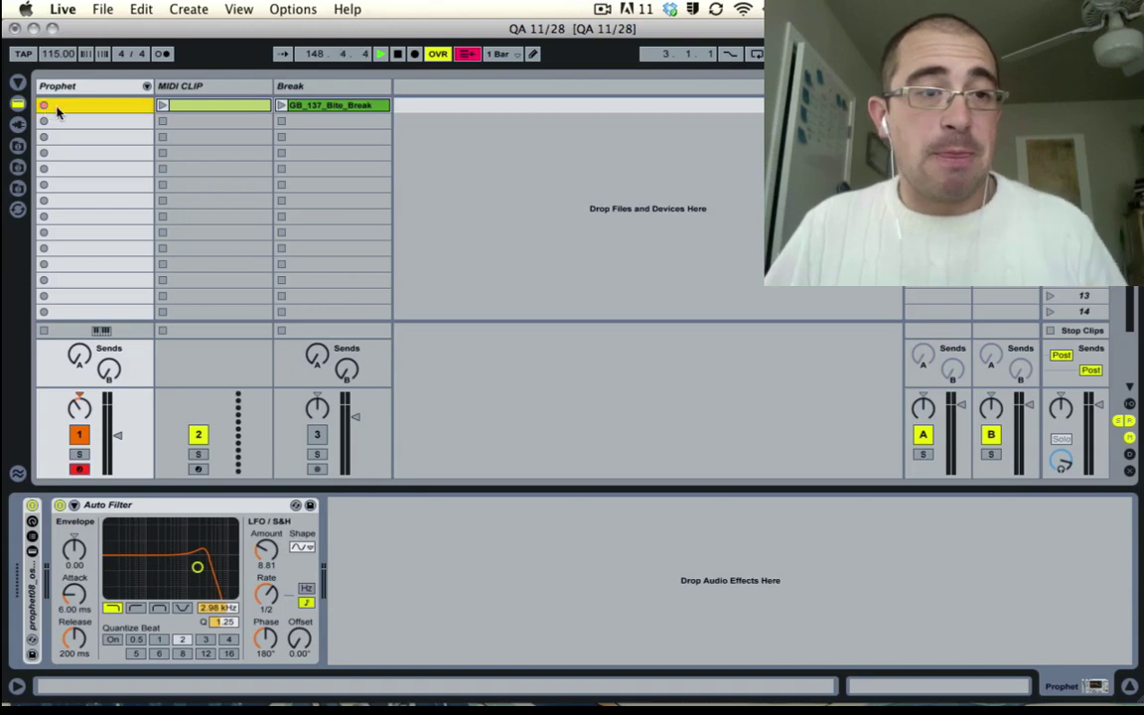
click(163, 106)
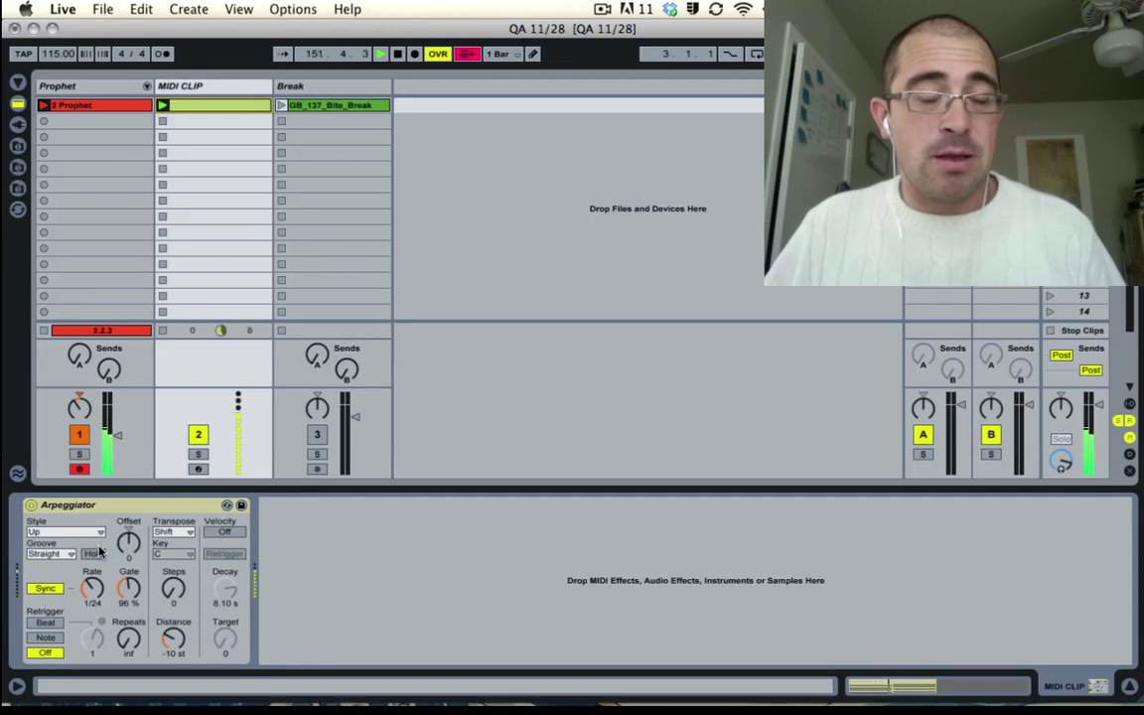
double_click(127, 107)
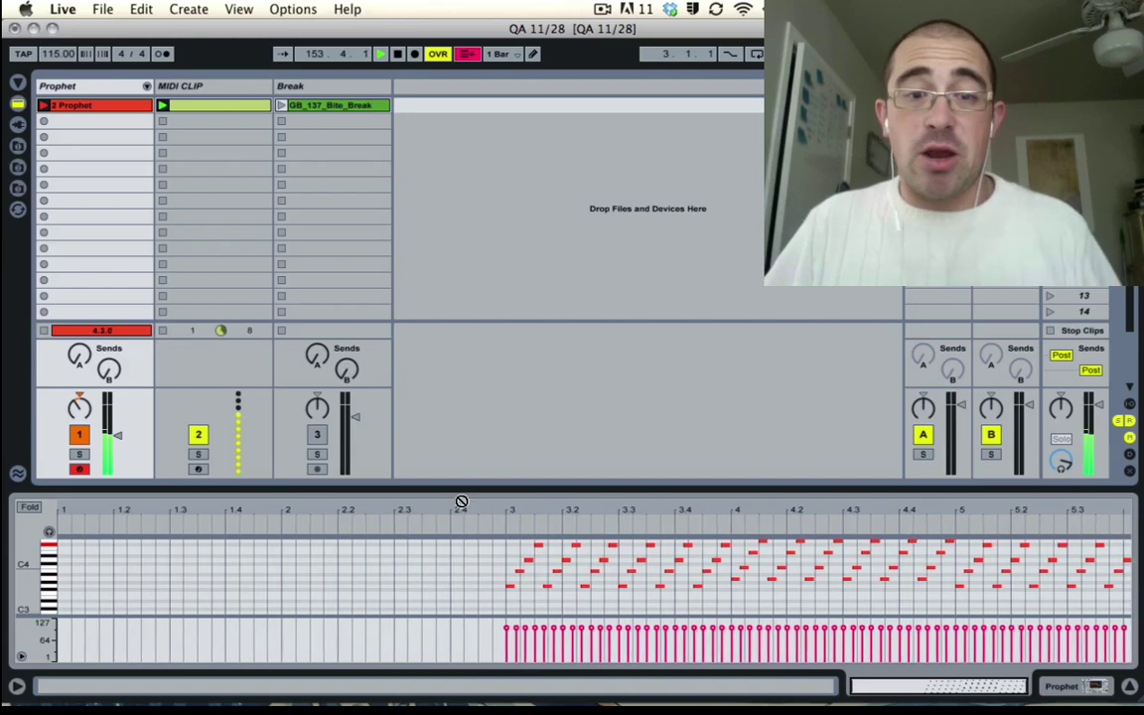
drag(463, 488, 462, 409)
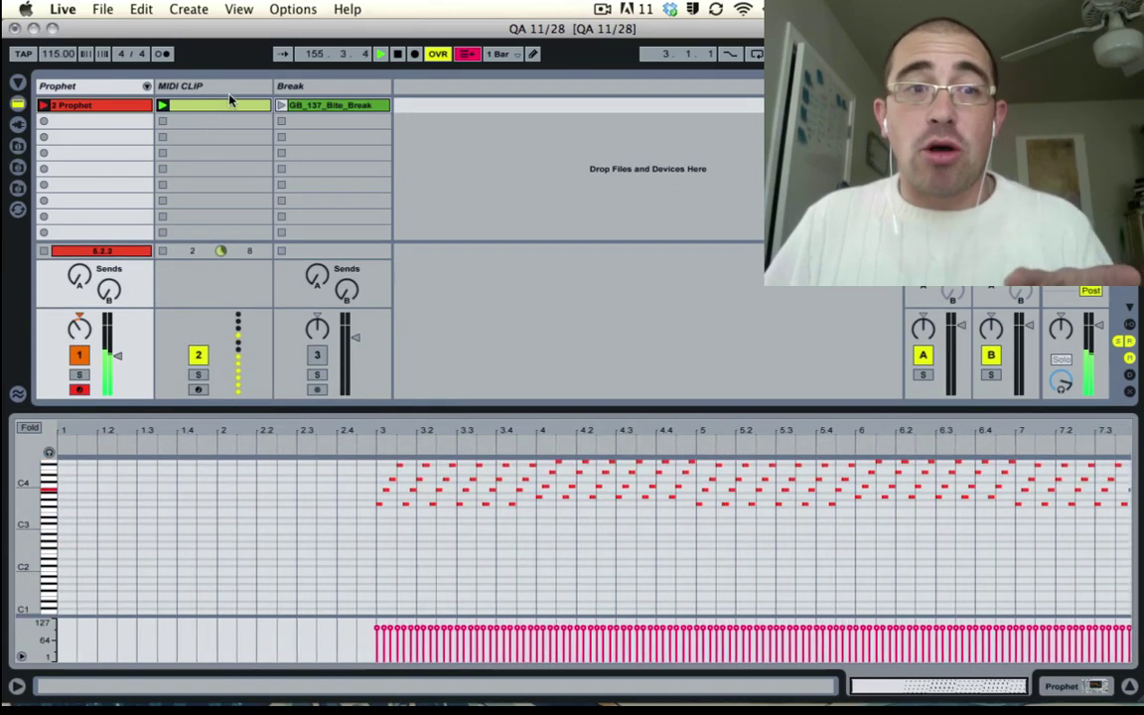
- On the MIDI CLIP Arpeggiator, try the Down, UpDown and DownUp styles, then return to Up
click(226, 92)
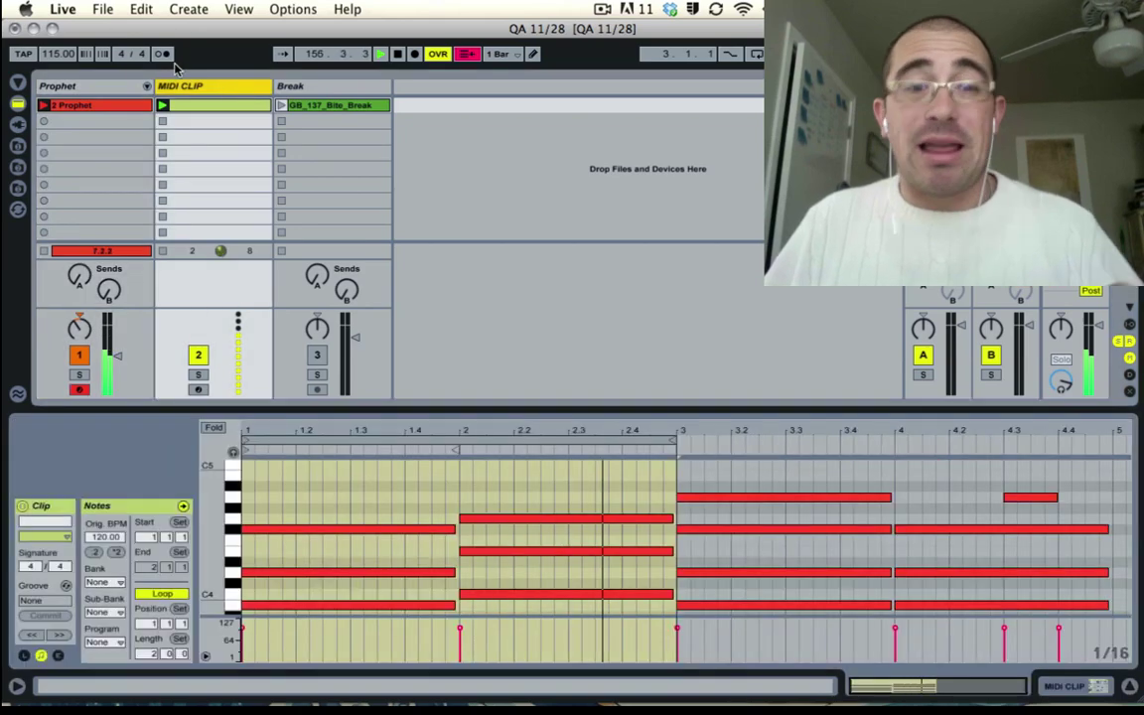
key(shift+Tab)
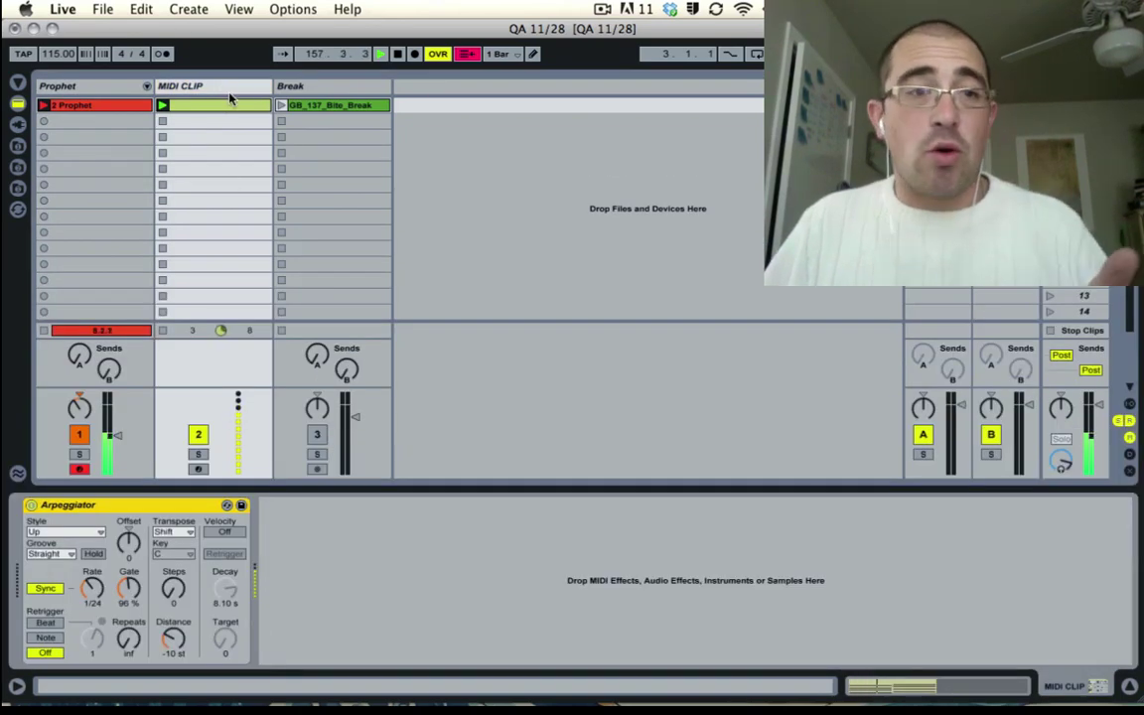
click(62, 534)
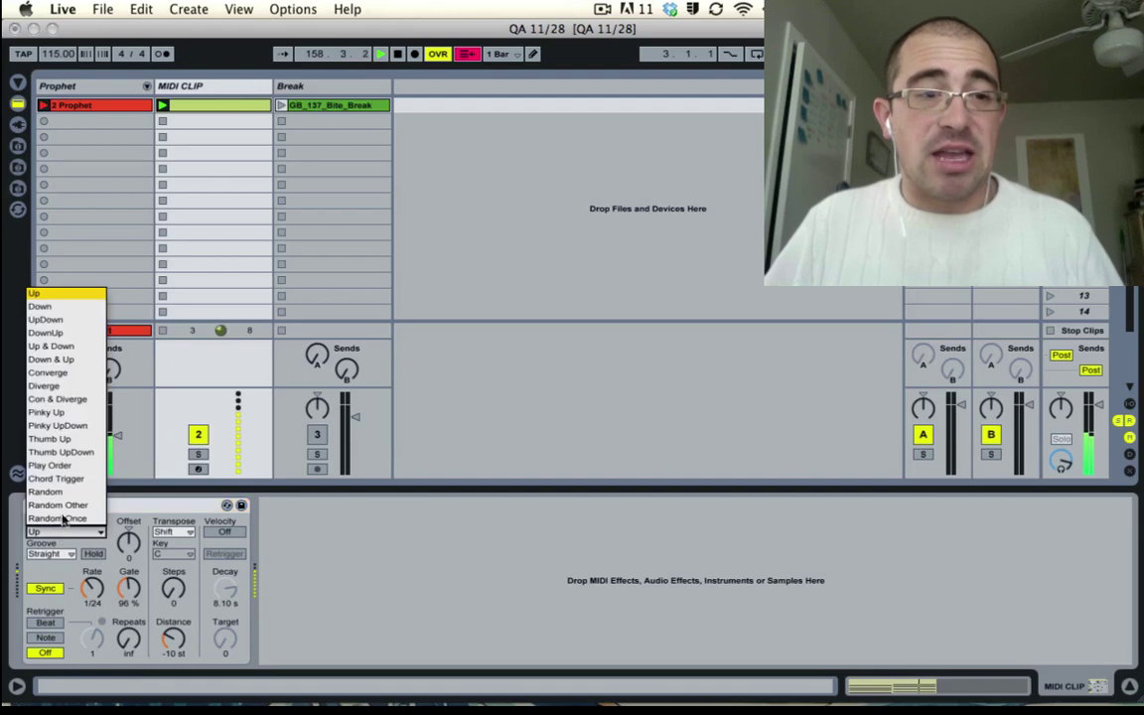
click(69, 306)
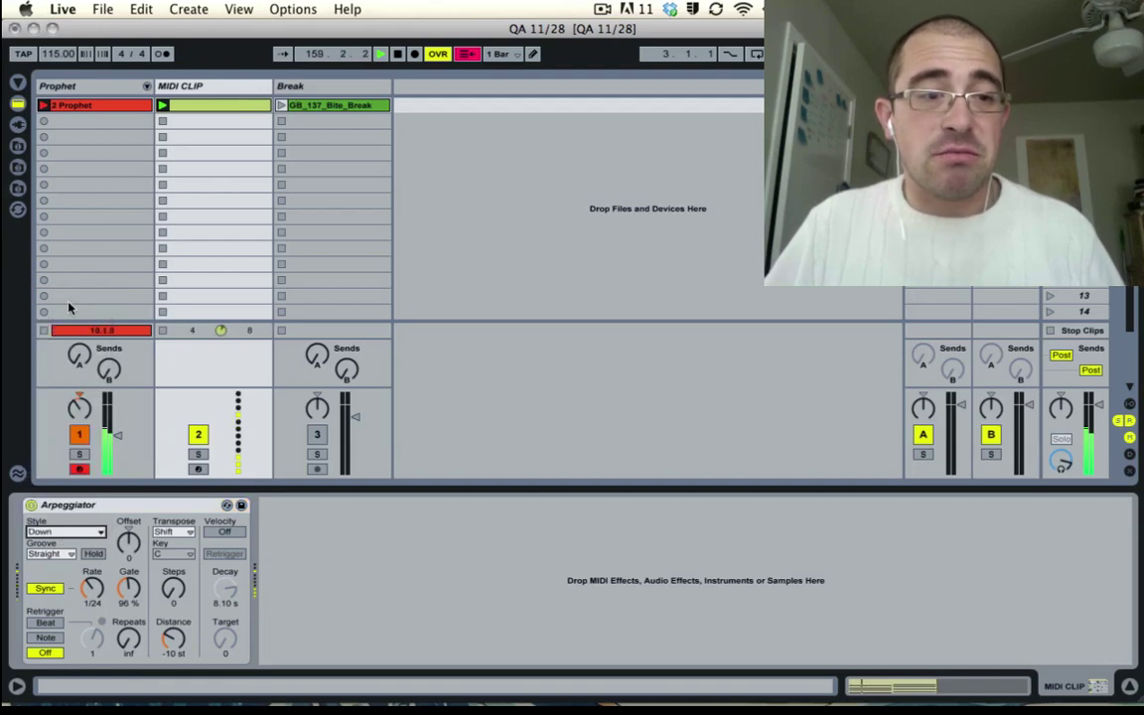
click(50, 531)
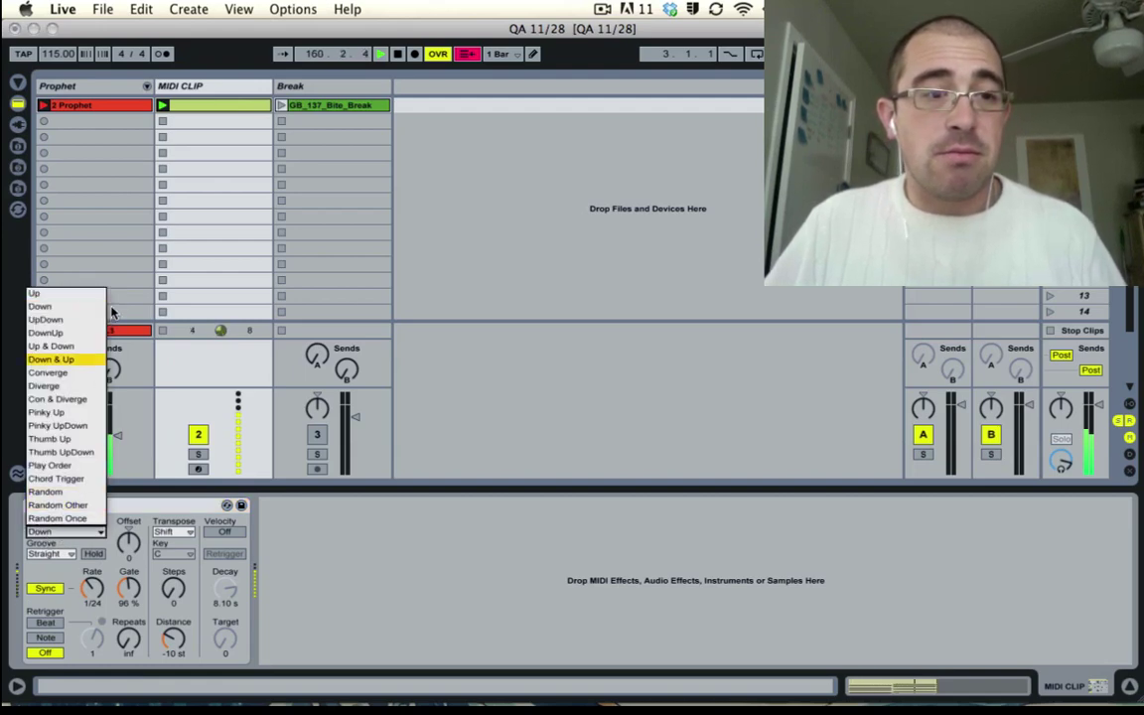
click(75, 320)
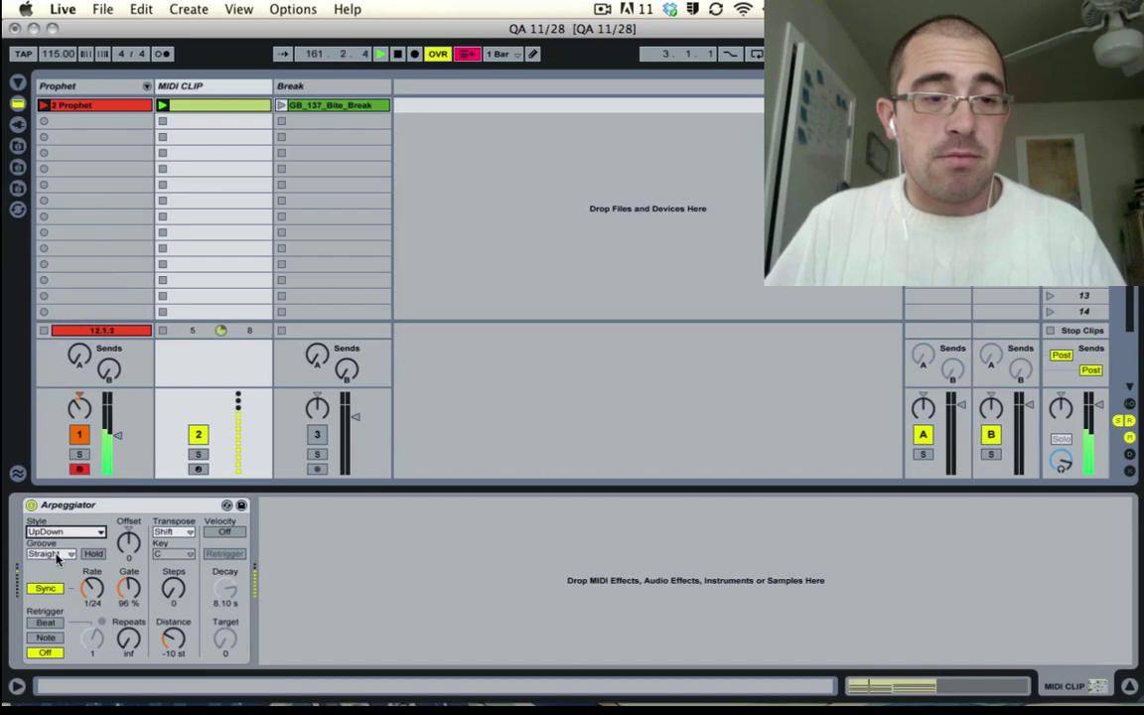
click(60, 534)
click(57, 334)
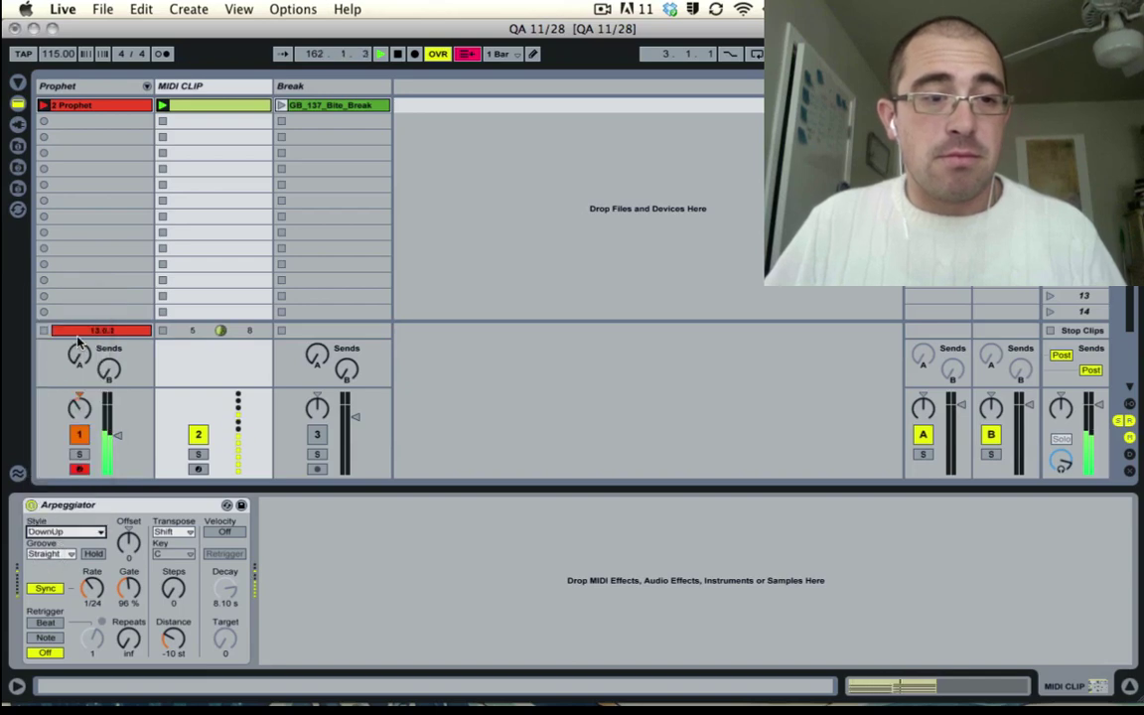
click(46, 536)
click(44, 293)
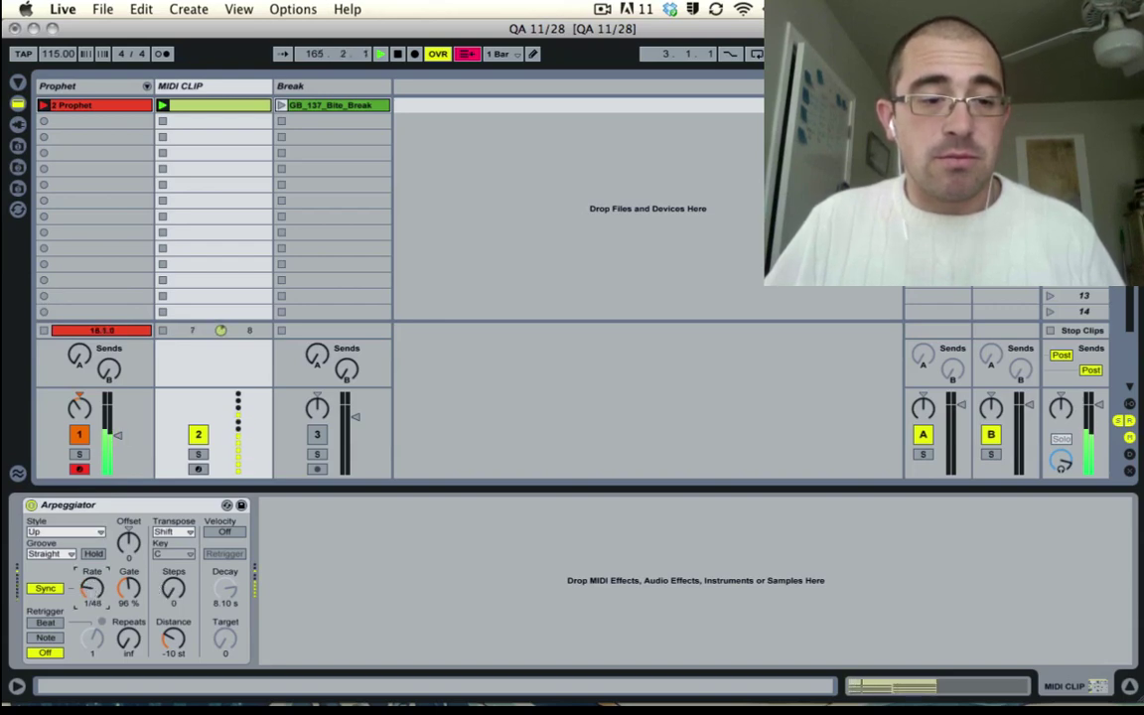
- Set the arpeggio rate to 1/32 and stop playback
mouse_move(91, 588)
mouse_down()
mouse_move(91, 601)
mouse_move(91, 586)
mouse_up()
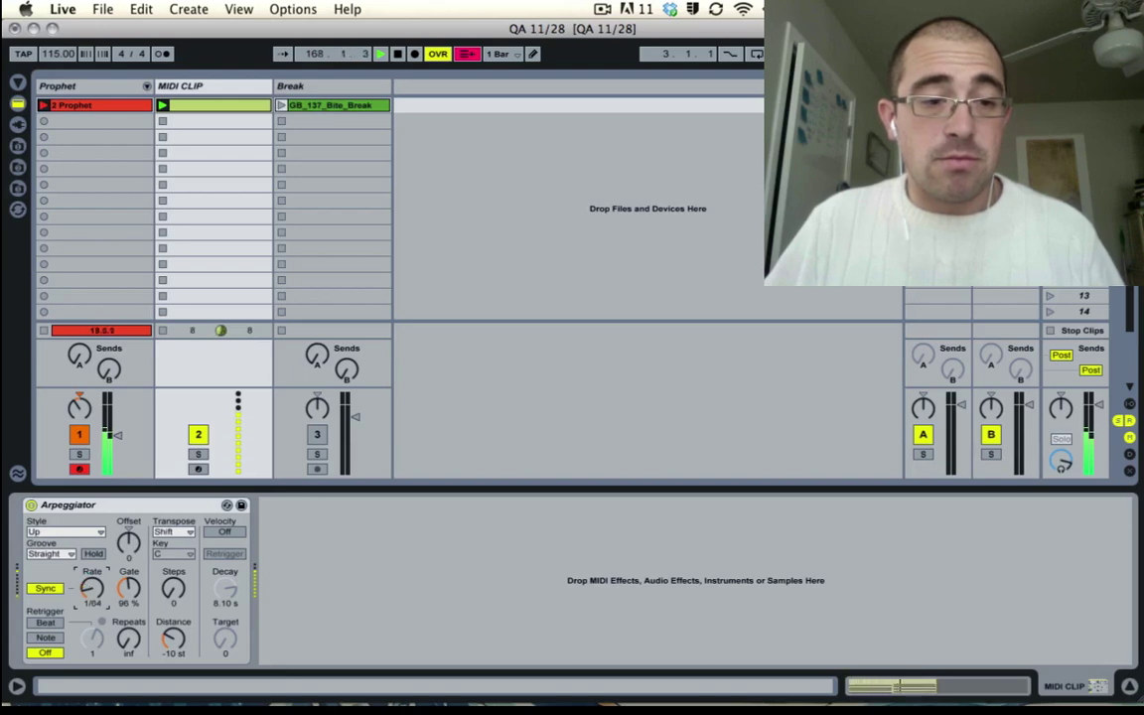
drag(91, 592, 91, 586)
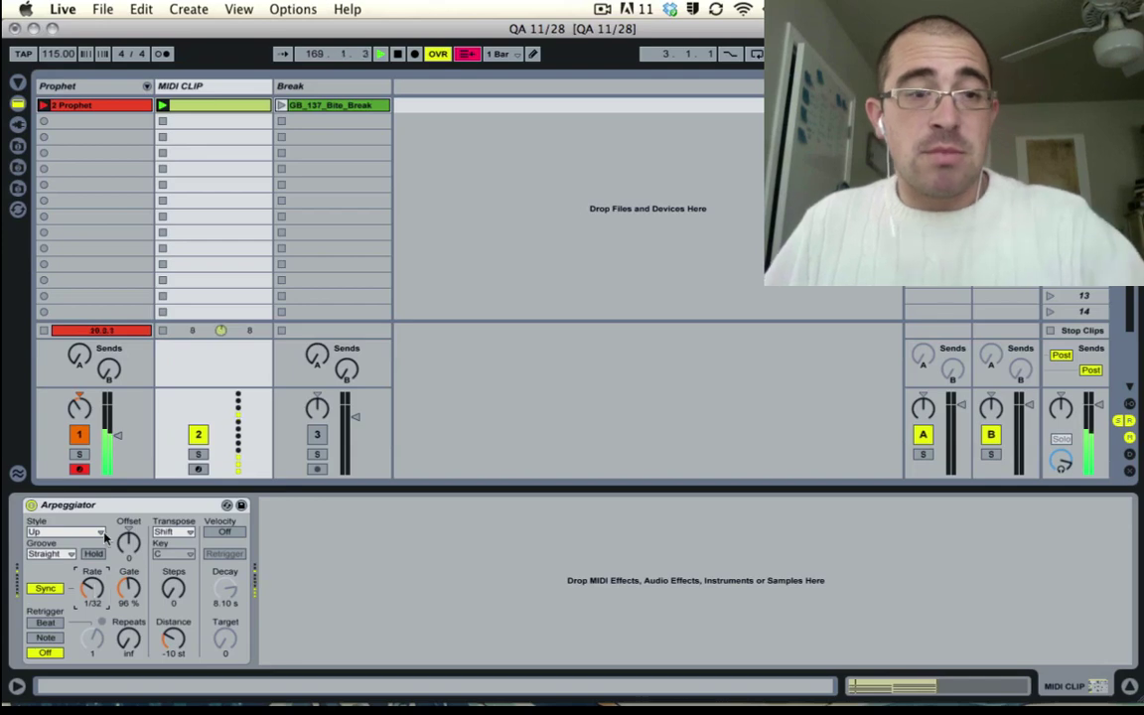
key(space)
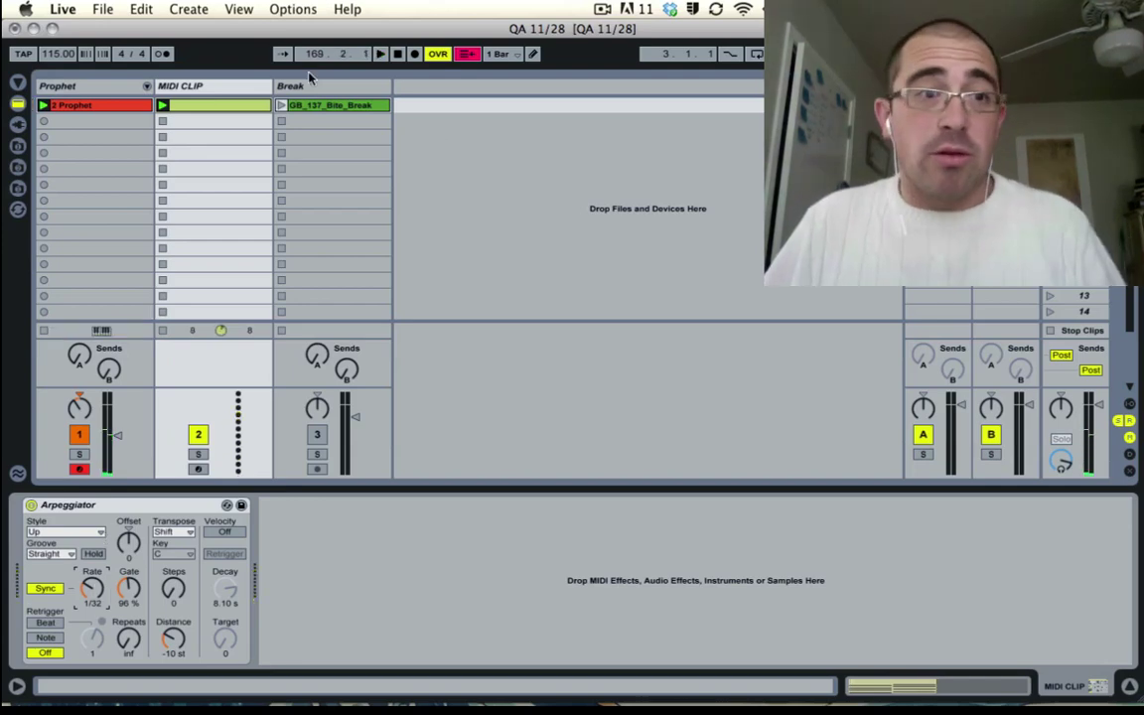
- Open the 2 Prophet clip in the note editor and zoom out to its full 20 bars
double_click(110, 114)
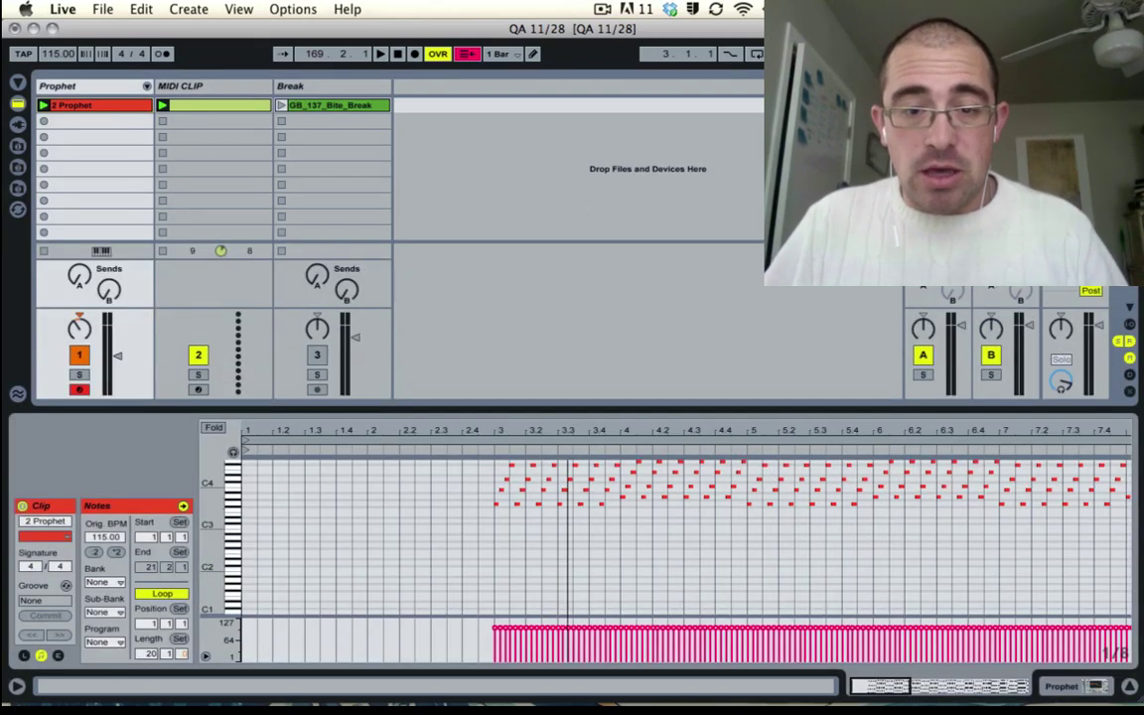
double_click(513, 429)
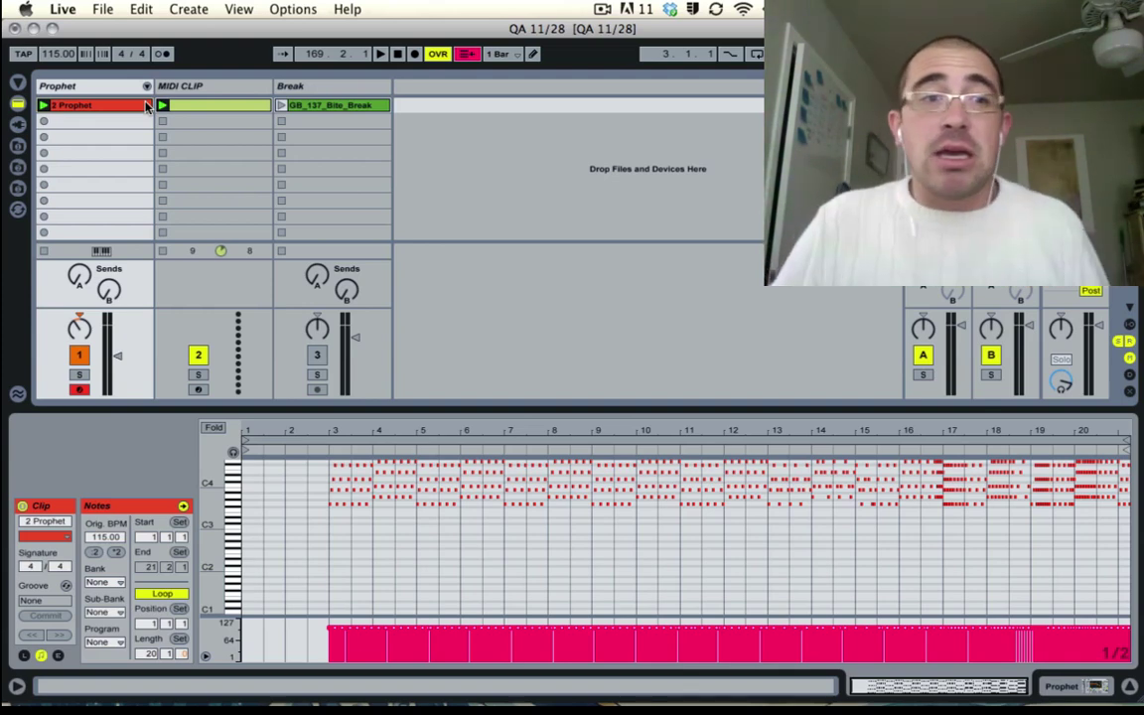
- Disarm the Prophet track, launch the 2 Prophet clip, and move its start to bar 3
click(79, 388)
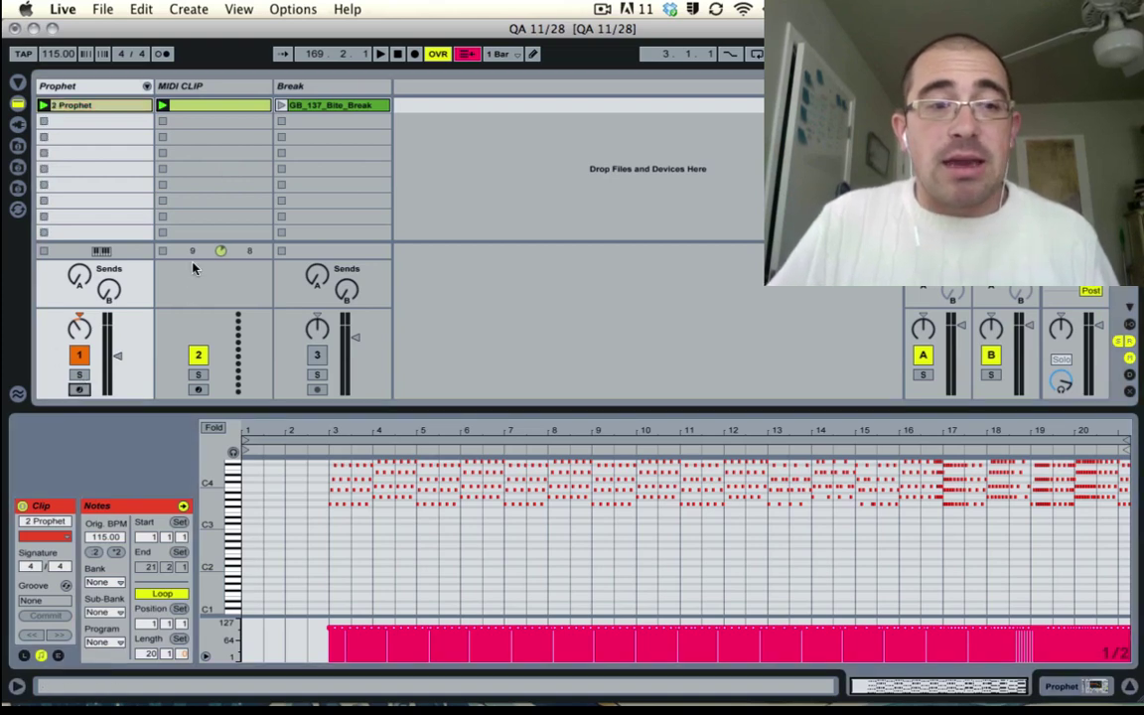
click(44, 105)
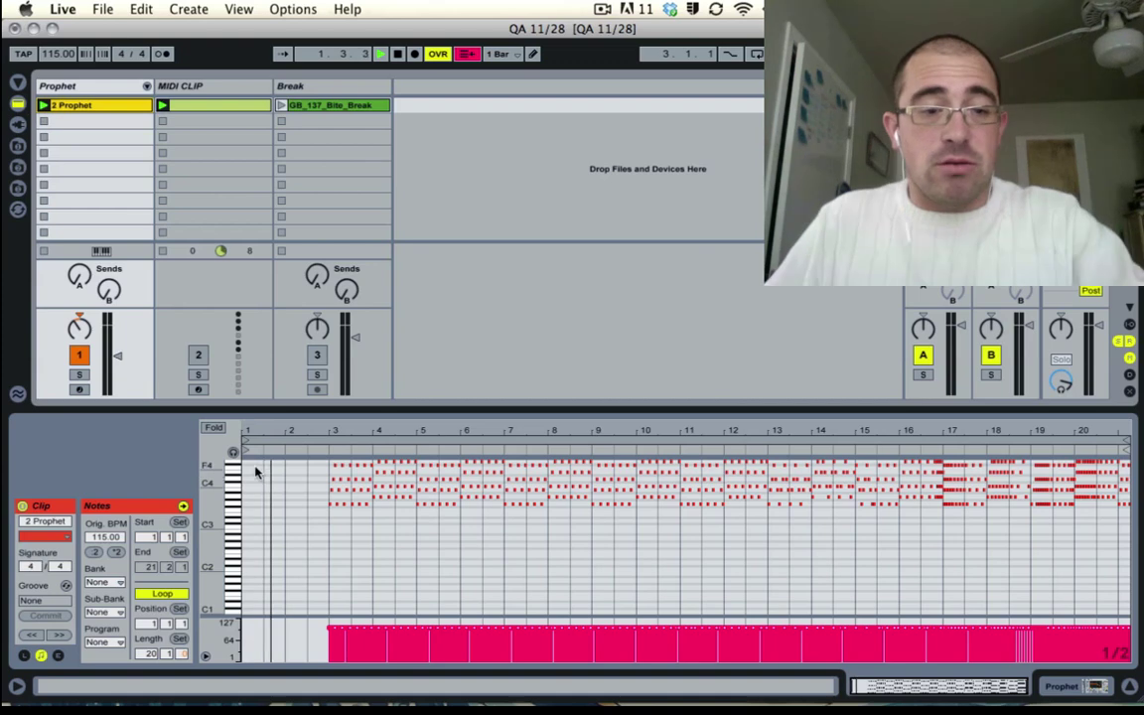
drag(248, 453, 325, 466)
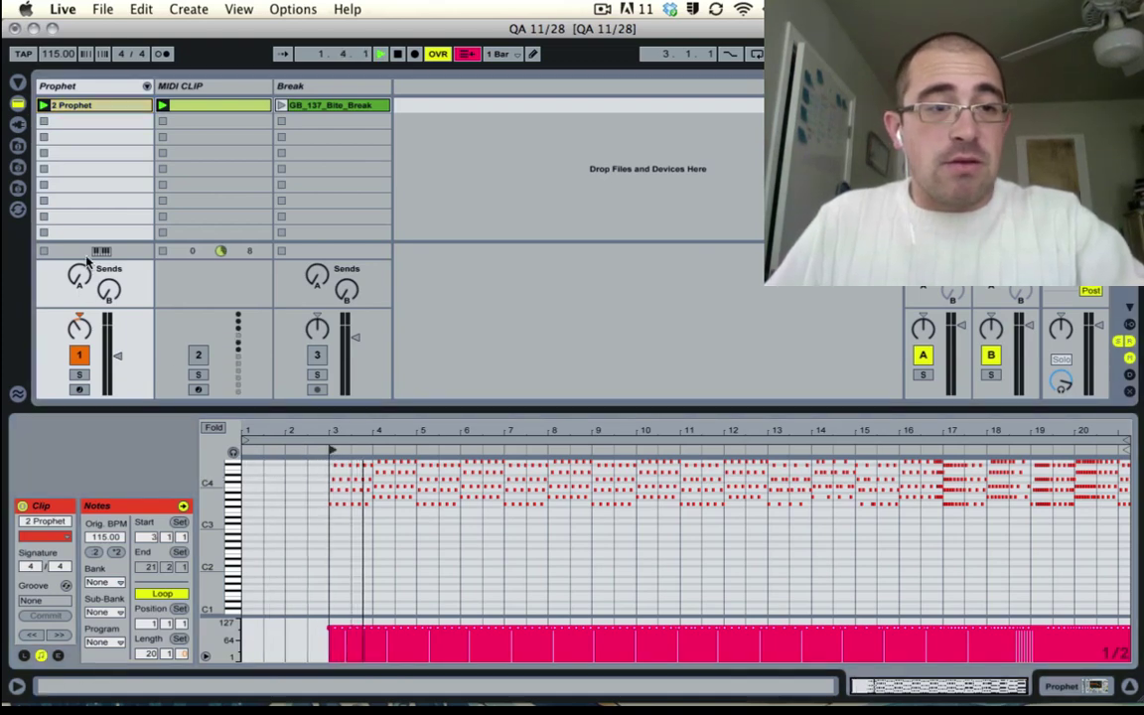
- Set the Prophet track's monitoring to Auto, then hide the input/output routing
key(super+alt+i)
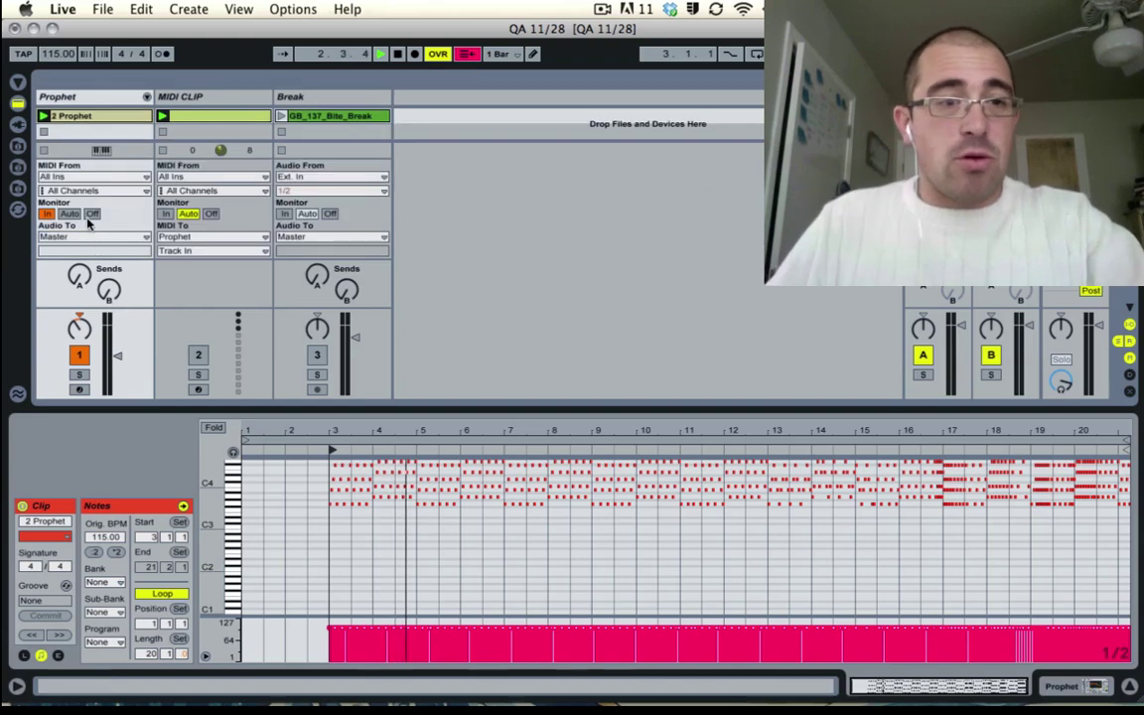
click(69, 214)
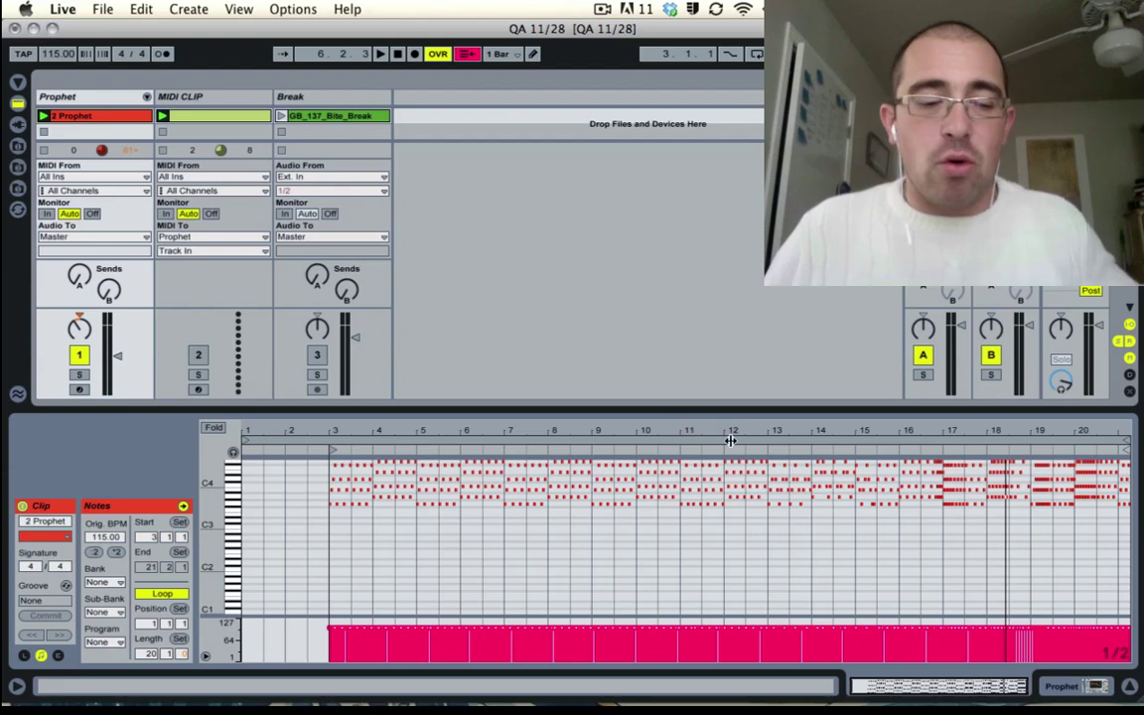
key(super+alt+i)
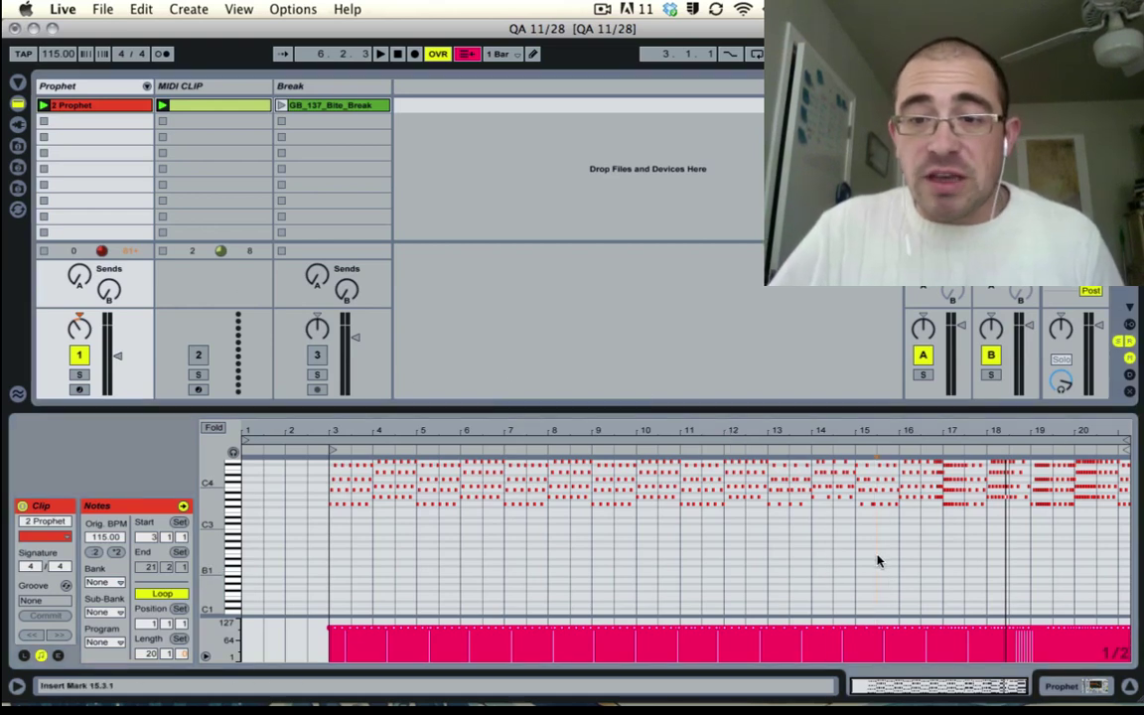
- Select the 2 Prophet notes in bars 12 to 15 and enlarge the clip-slot area
drag(876, 557, 734, 396)
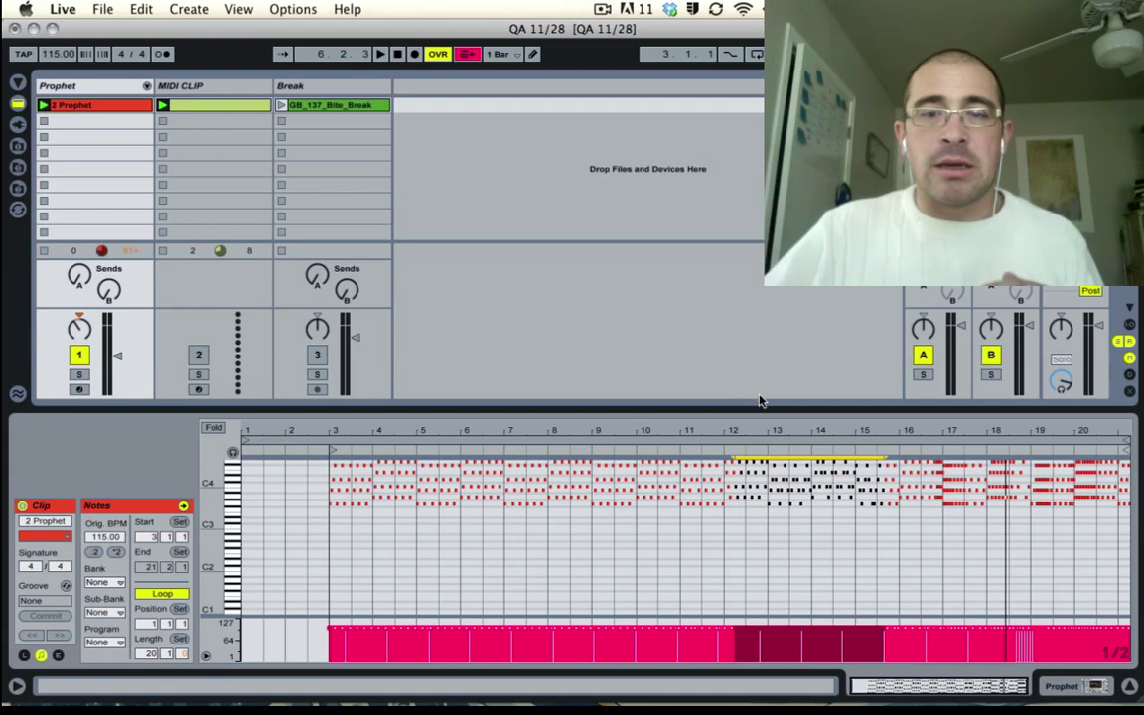
drag(774, 407, 773, 486)
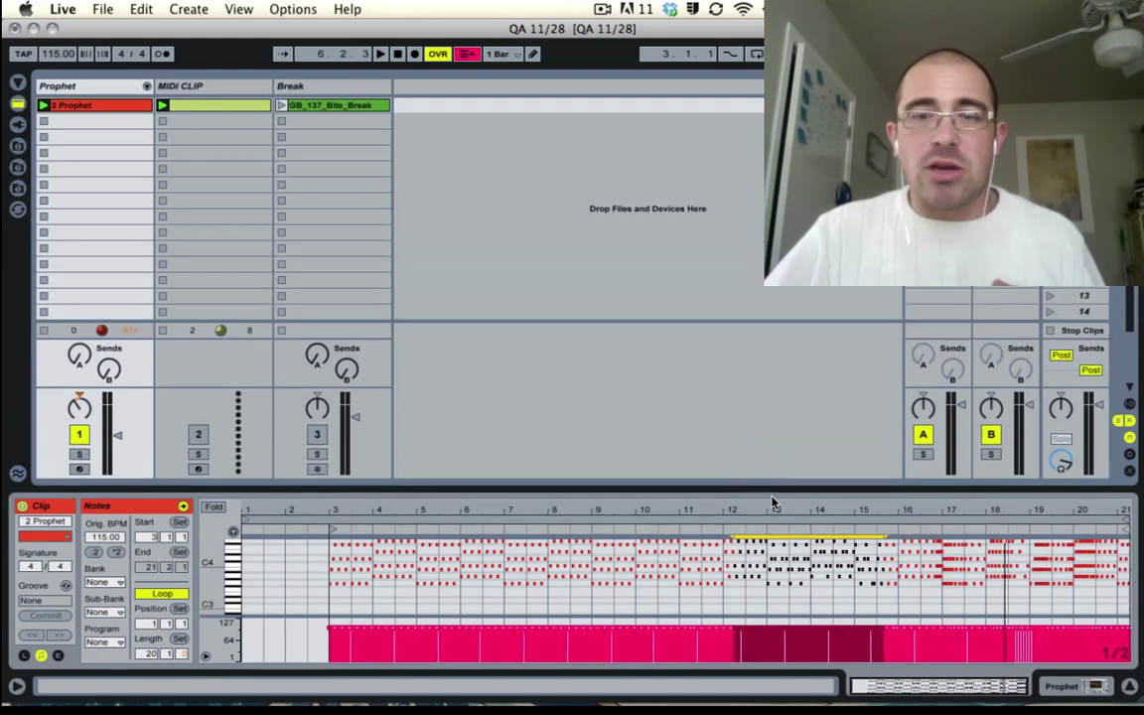